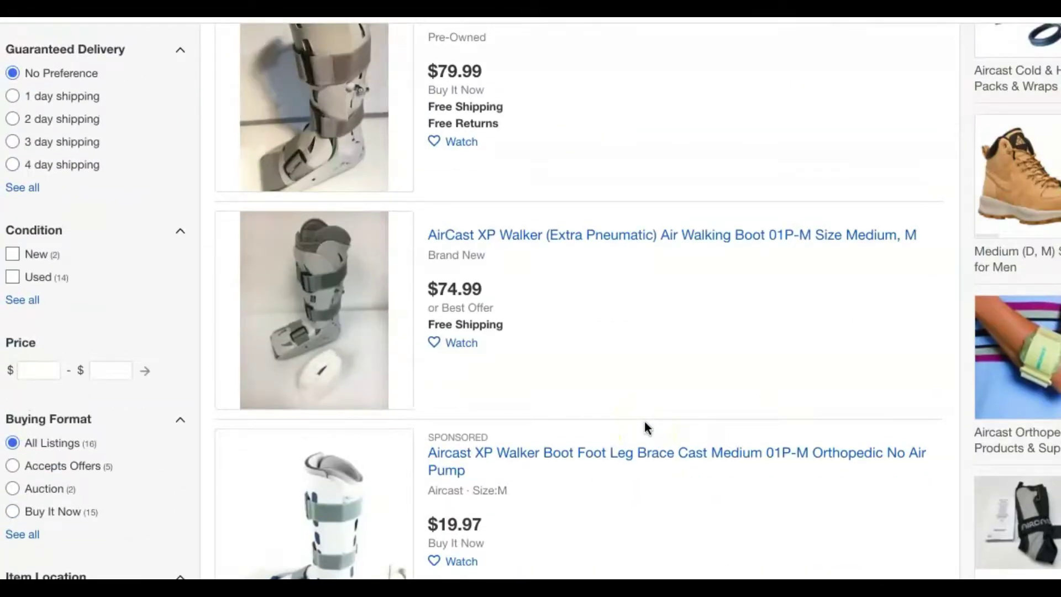
Review the active listings for medium Aircast XP Walker boots, comparing asking prices, condition and shipping terms.
scroll(645, 423, up, 2)
scroll(644, 422, down, 8)
scroll(645, 419, down, 2)
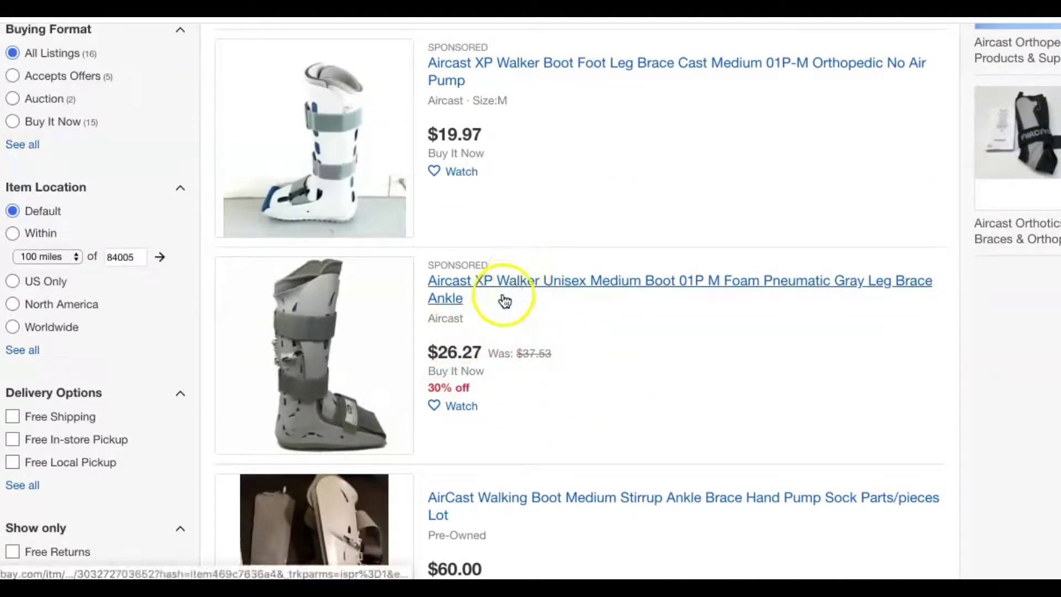
scroll(498, 367, down, 4)
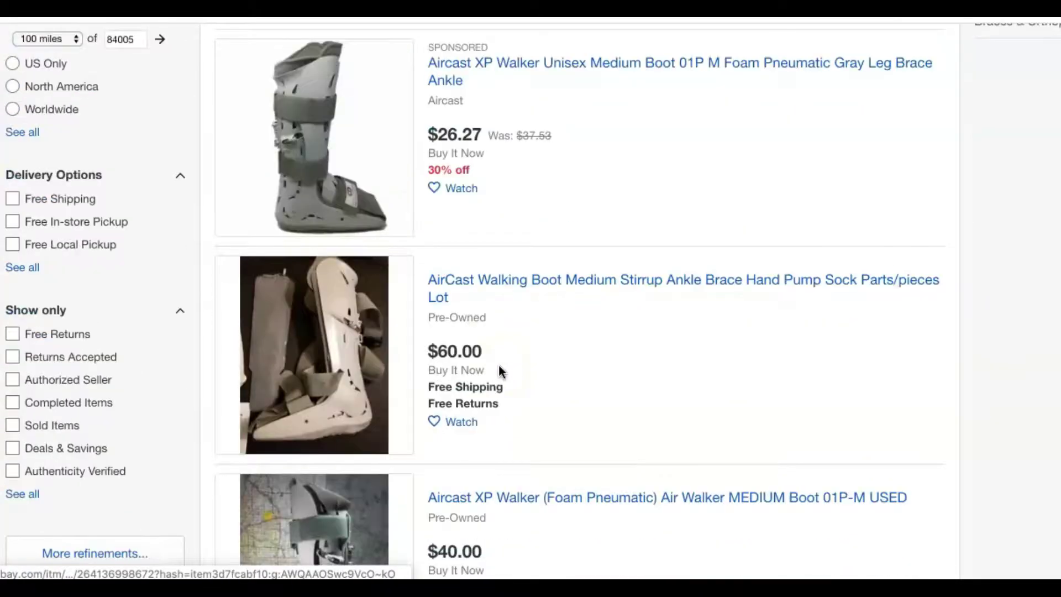
scroll(501, 372, down, 5)
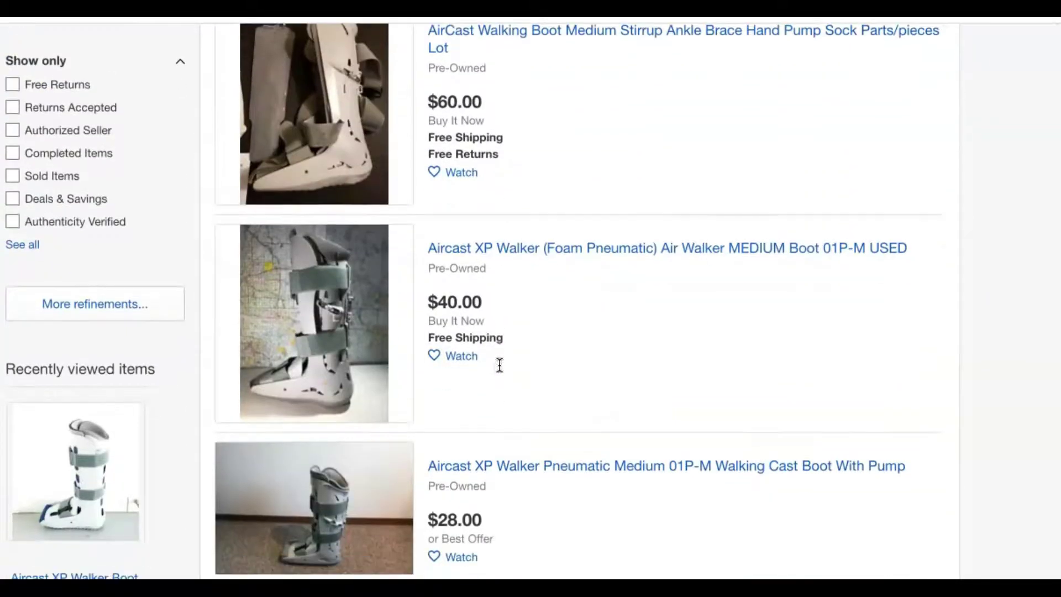
scroll(486, 320, down, 1)
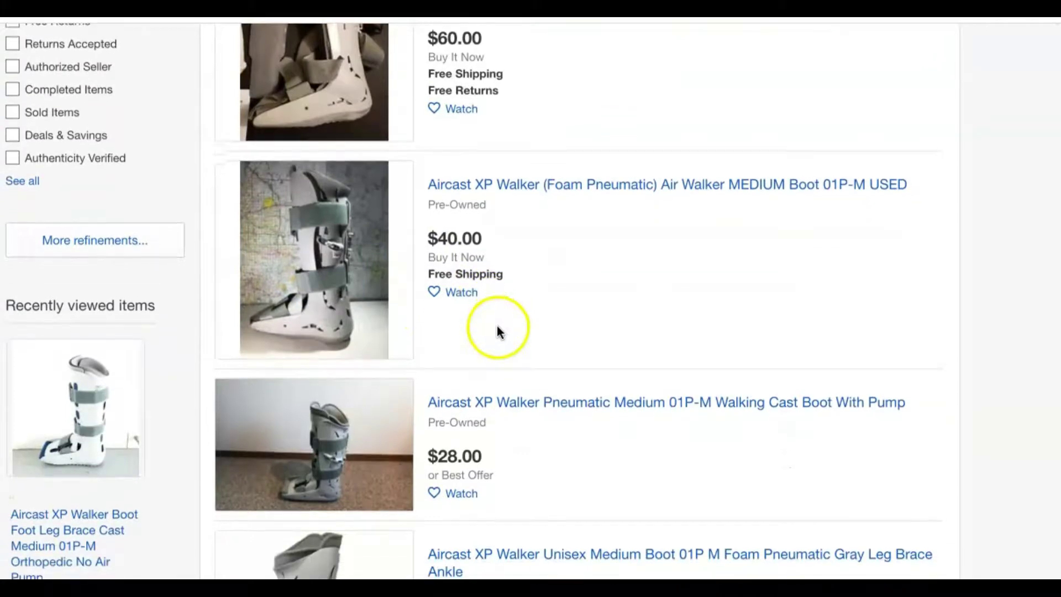
scroll(553, 374, down, 2)
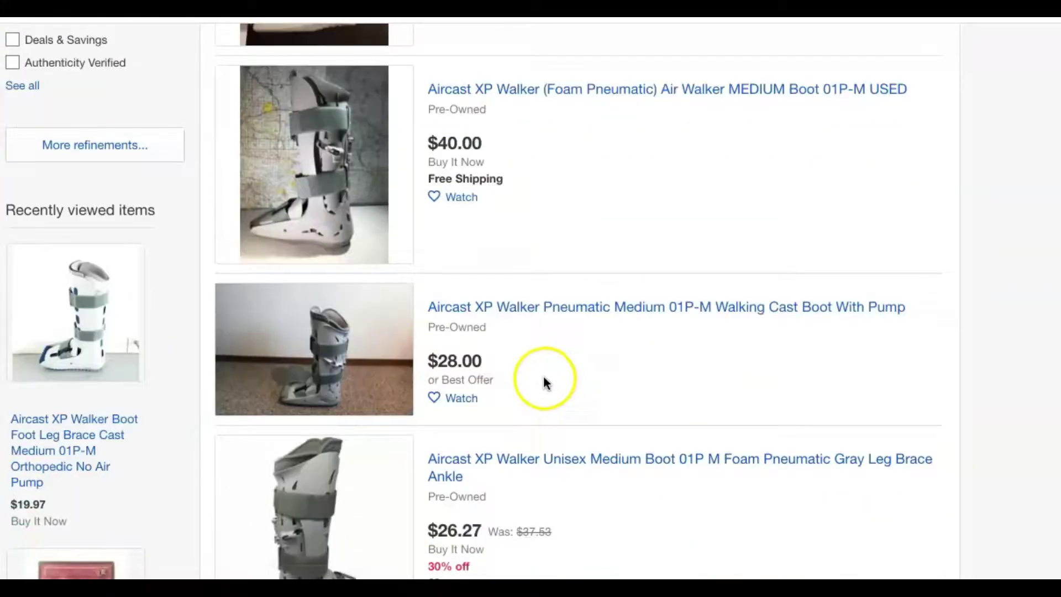
scroll(501, 356, down, 1)
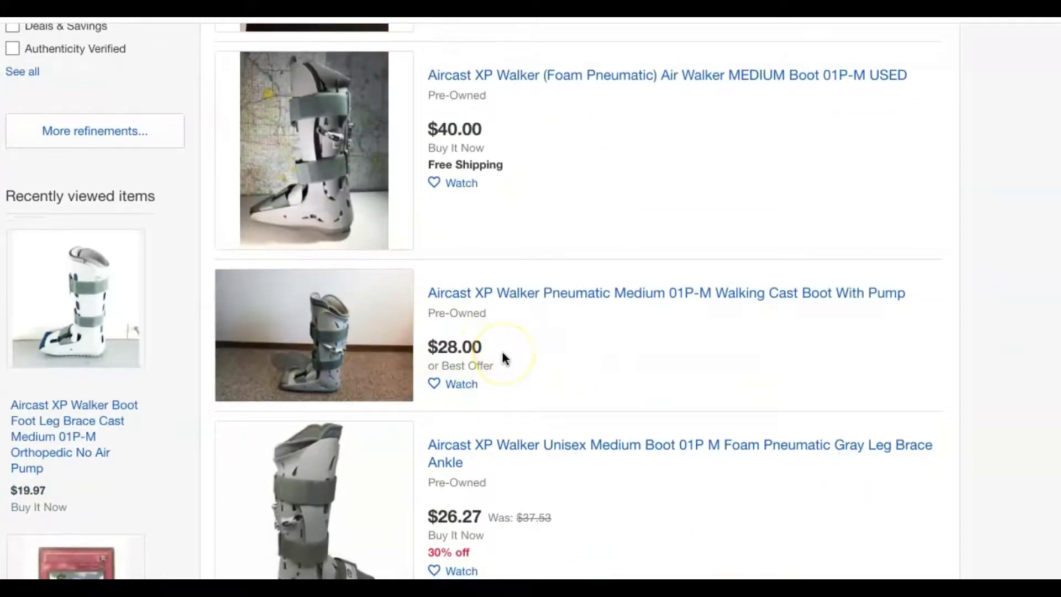
Examine the completed and sold listings for the medium Aircast XP Walker boot to compare sale prices and dates.
scroll(503, 359, down, 2)
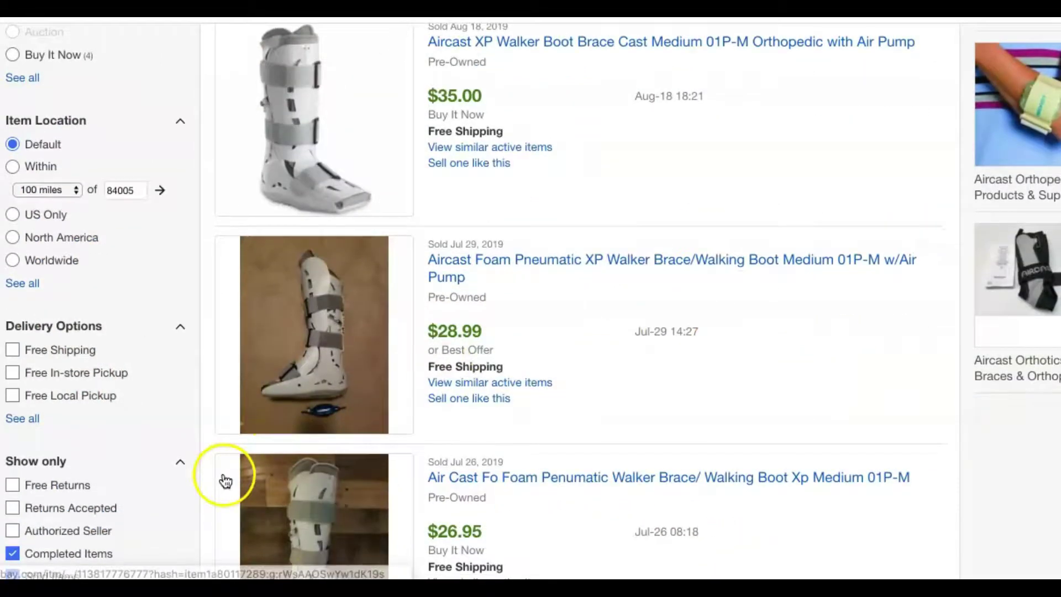
scroll(210, 474, down, 1)
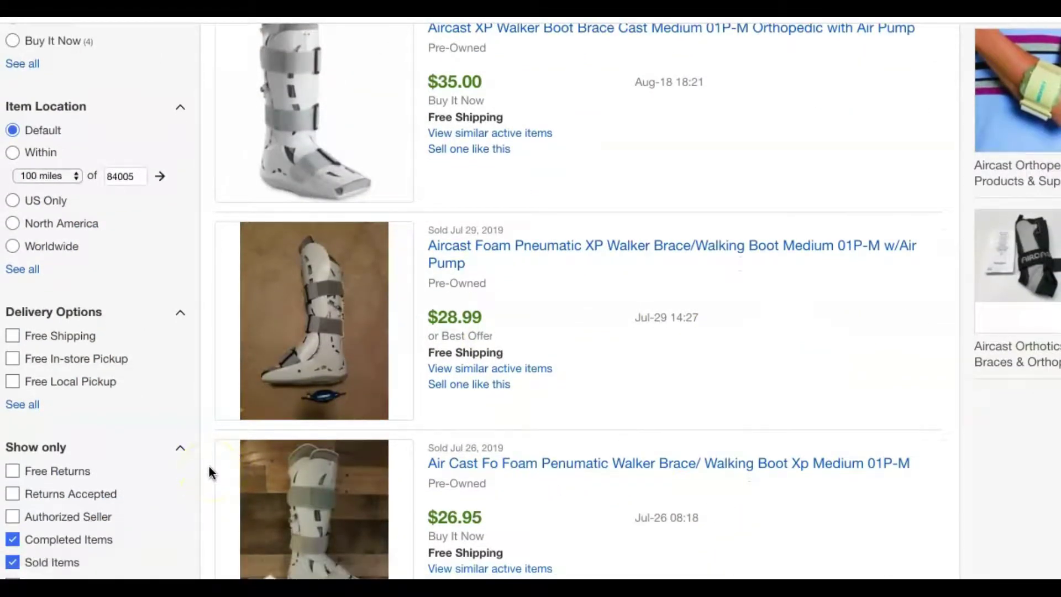
scroll(208, 463, down, 1)
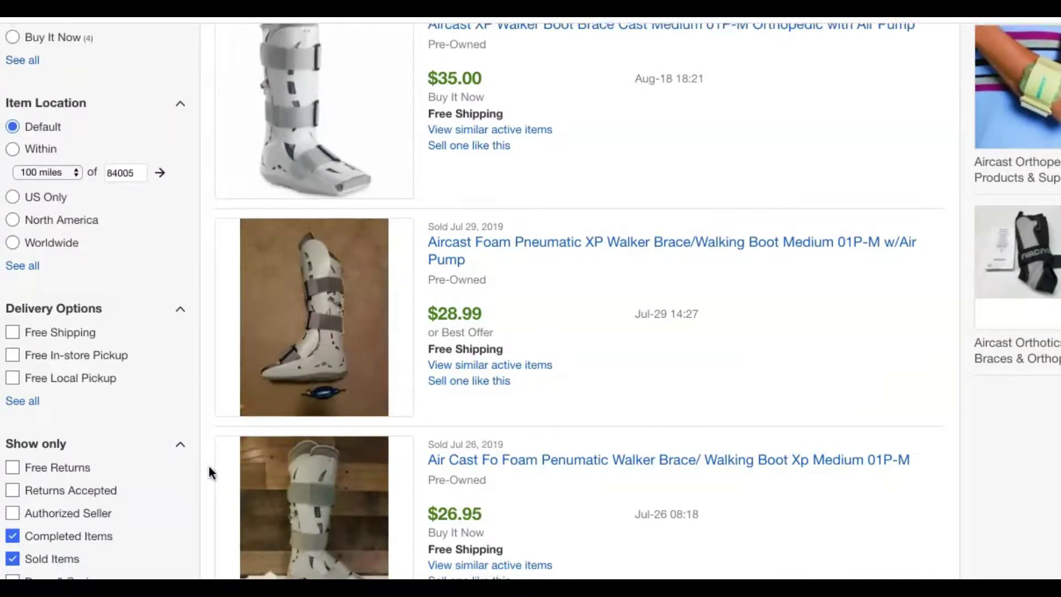
click(200, 490)
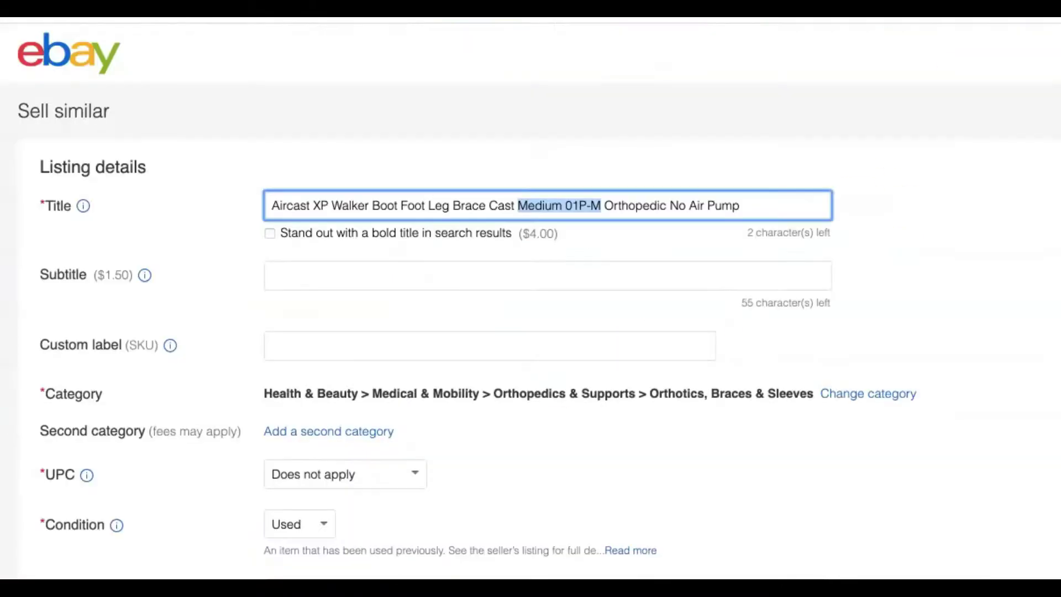
Examine the wording of the listing title in the Sell similar form from the brand through to the last keyword.
scroll(126, 148, down, 3)
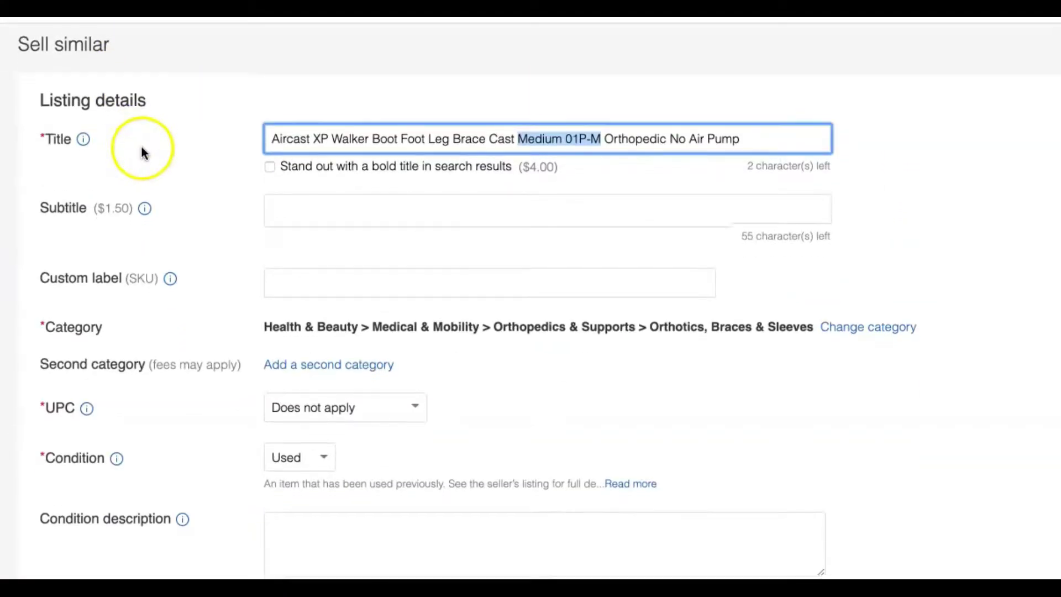
scroll(142, 155, down, 1)
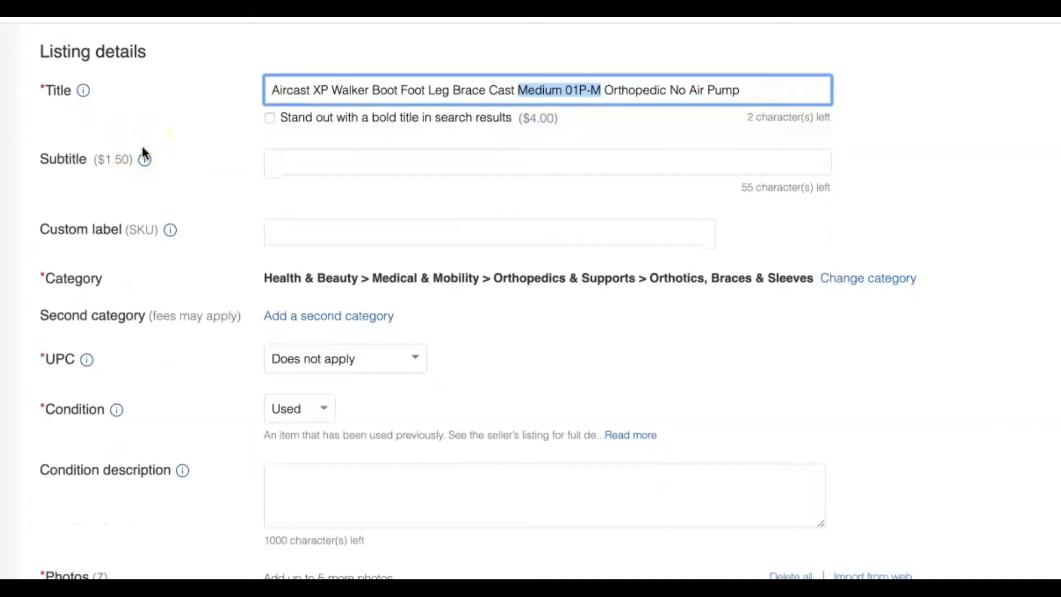
click(271, 89)
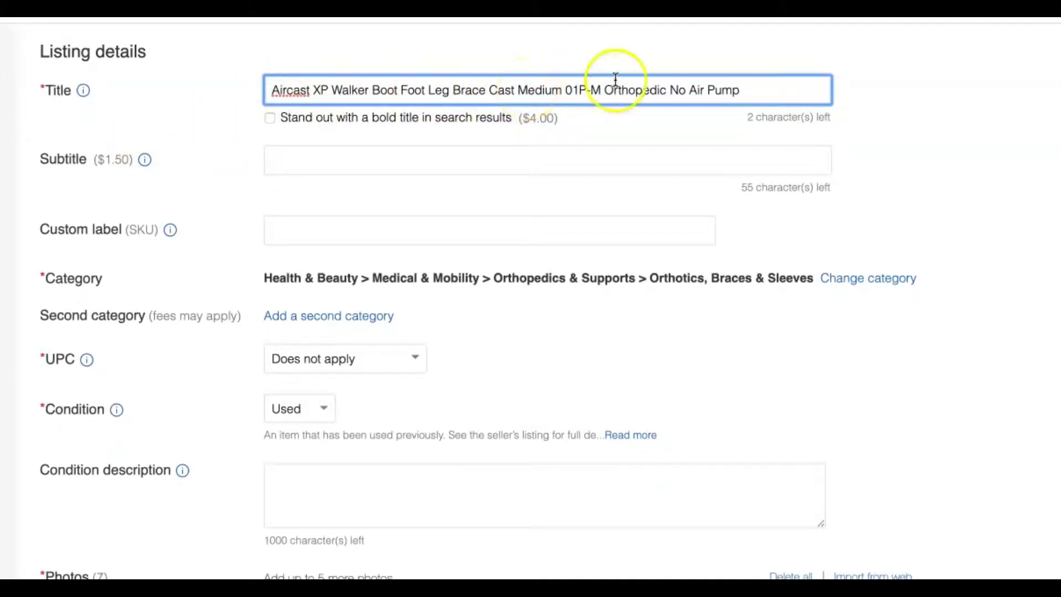
click(754, 89)
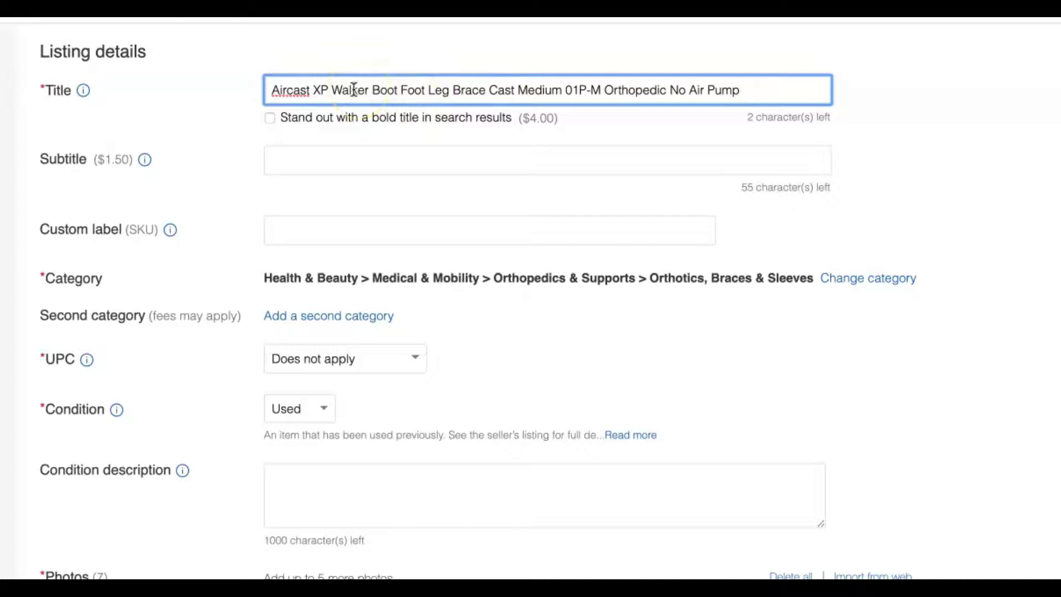
click(265, 102)
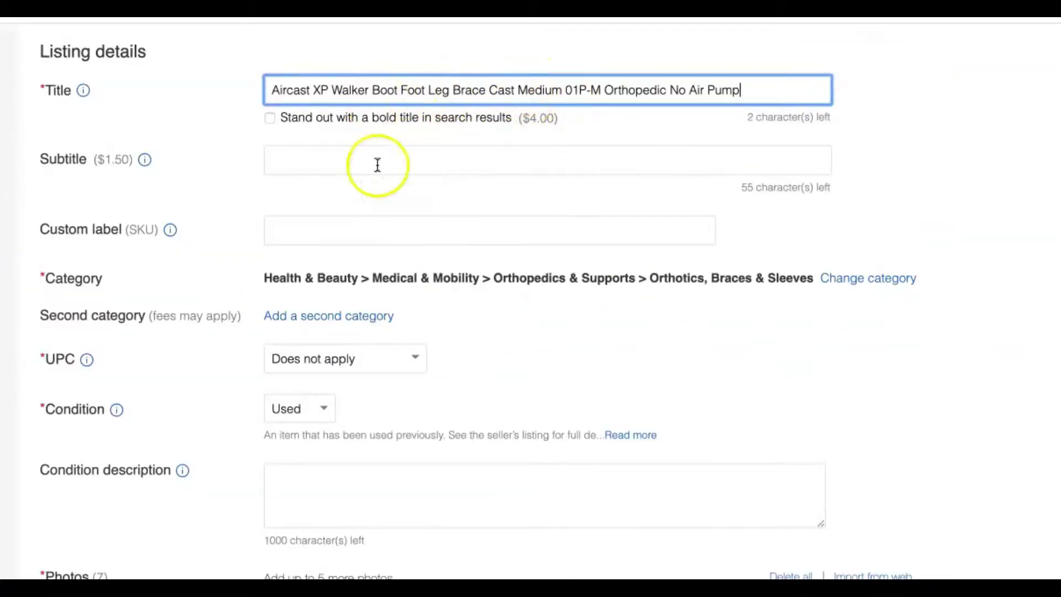
Check the listing's category, UPC and condition settings, and look over the uploaded boot photos.
scroll(237, 232, down, 3)
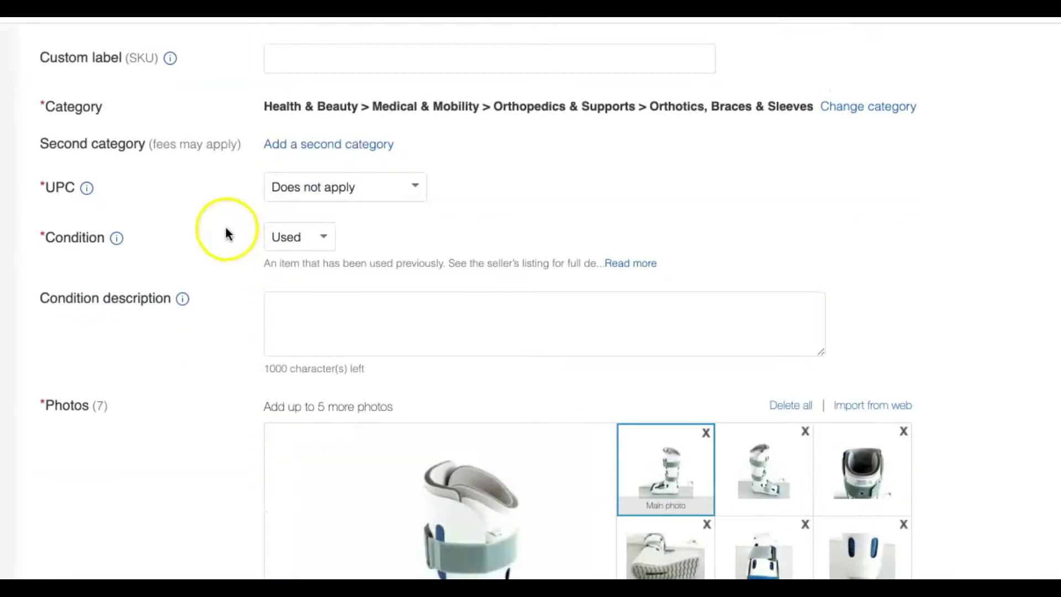
scroll(237, 230, down, 1)
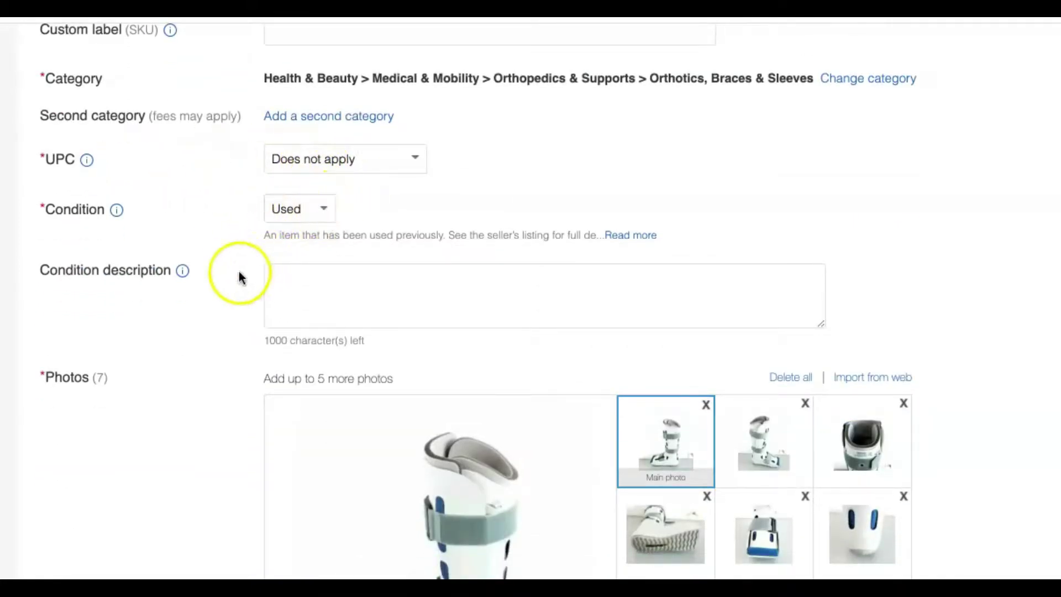
scroll(240, 276, down, 4)
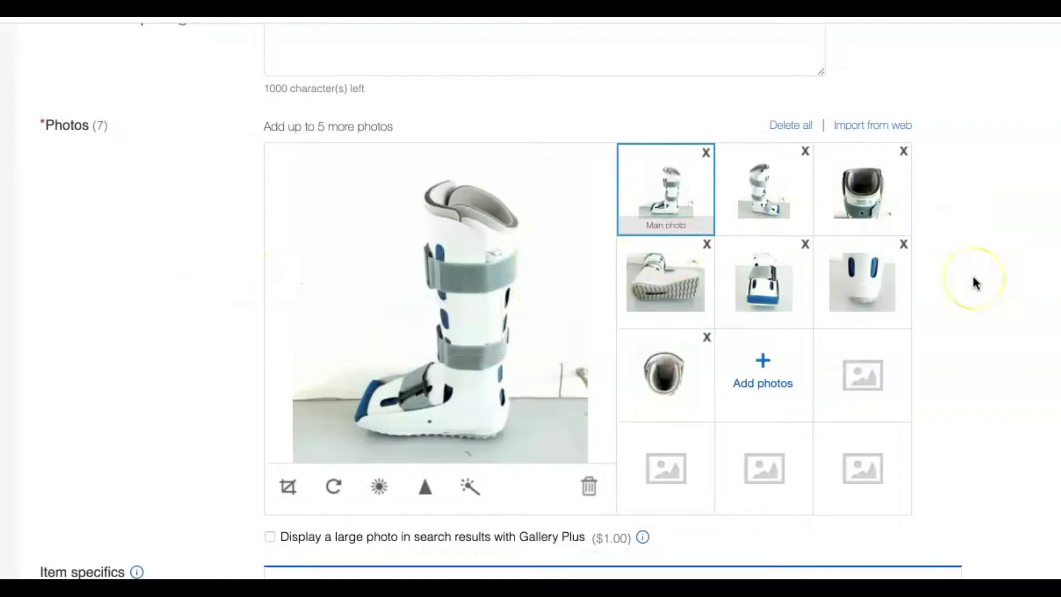
scroll(976, 283, down, 1)
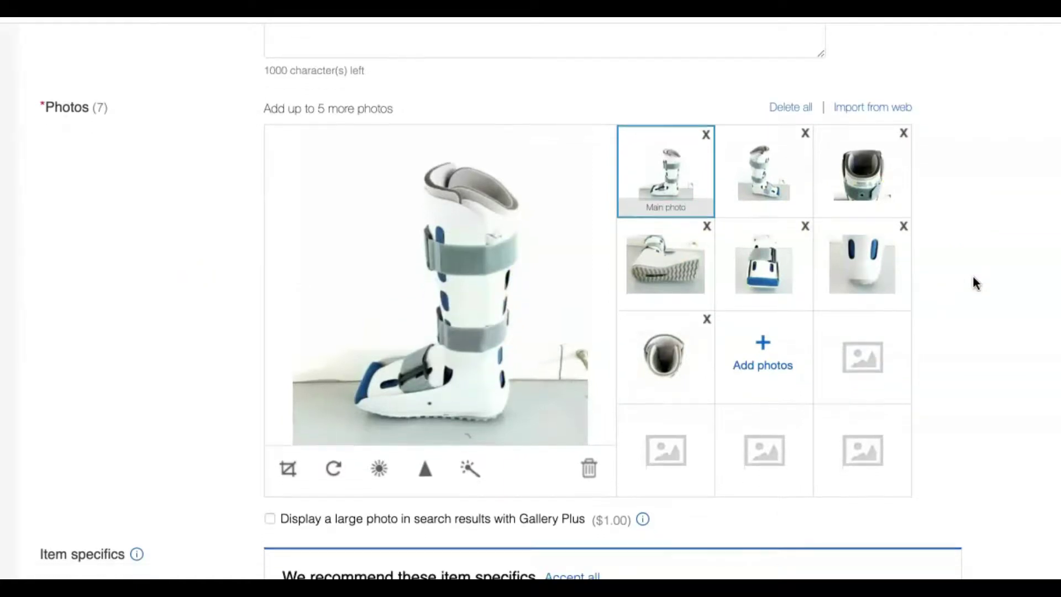
click(936, 282)
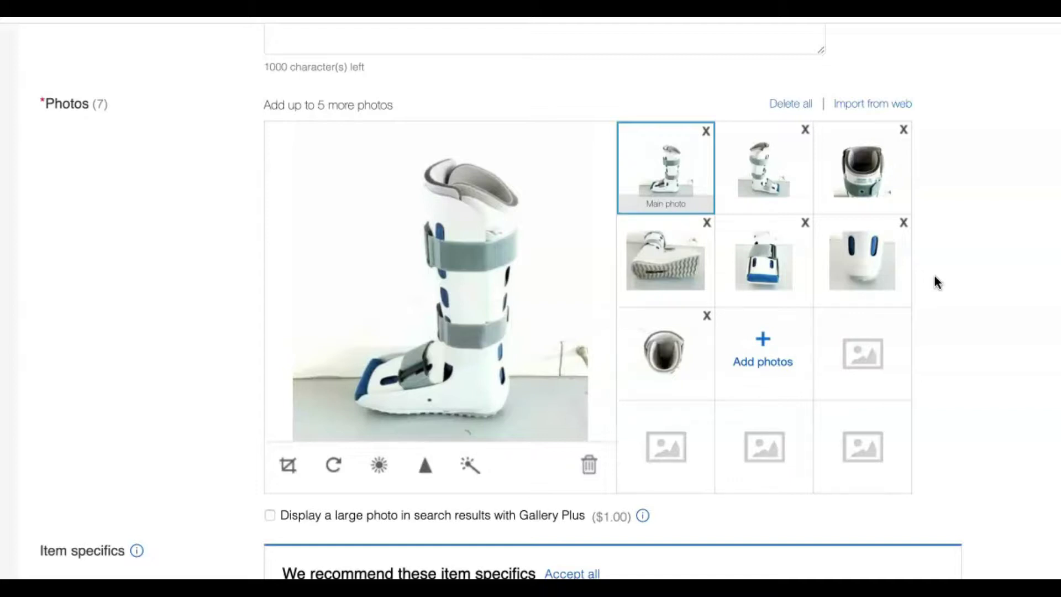
click(945, 273)
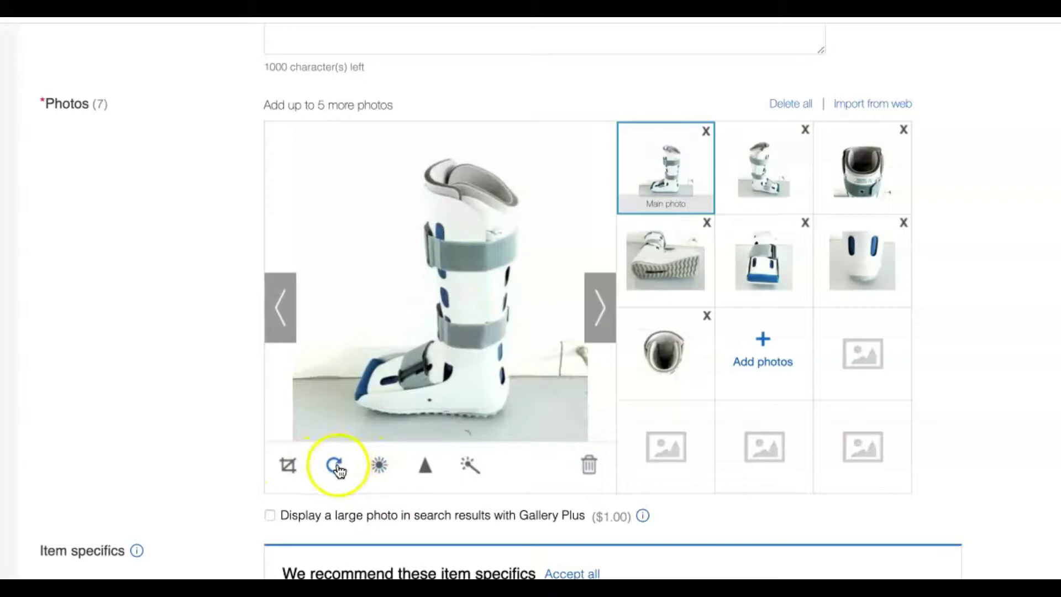
Inspect the main photo's brightness and contrast adjustments, save with both at 0, and display the second photo.
click(380, 468)
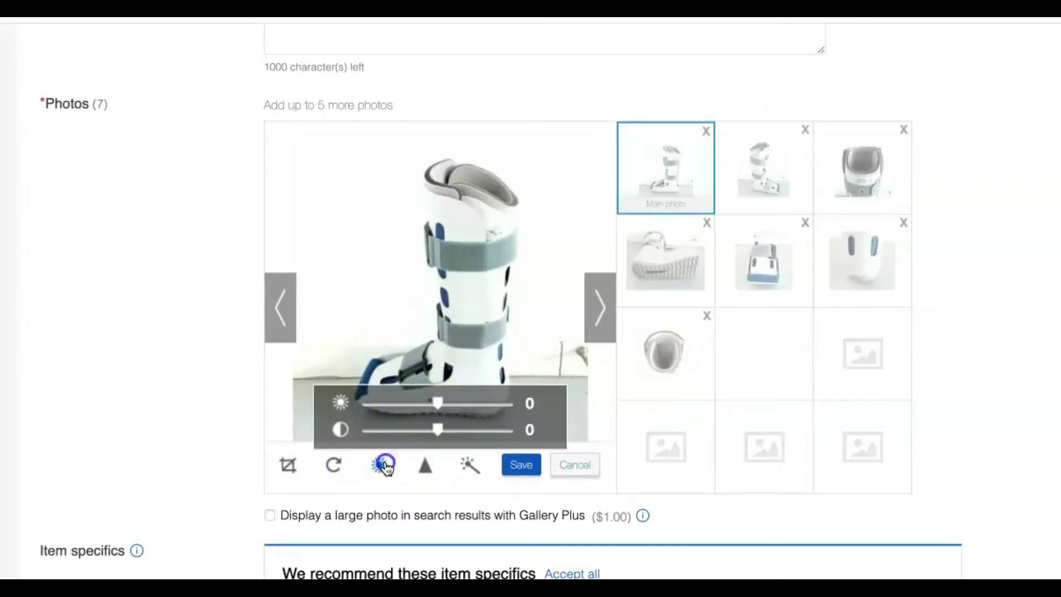
click(525, 466)
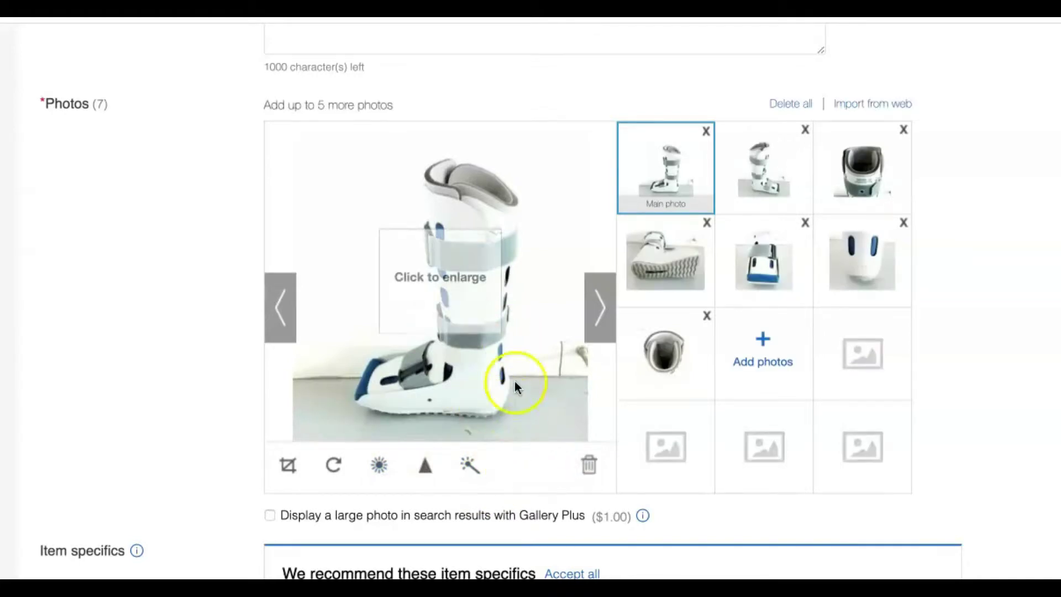
click(764, 173)
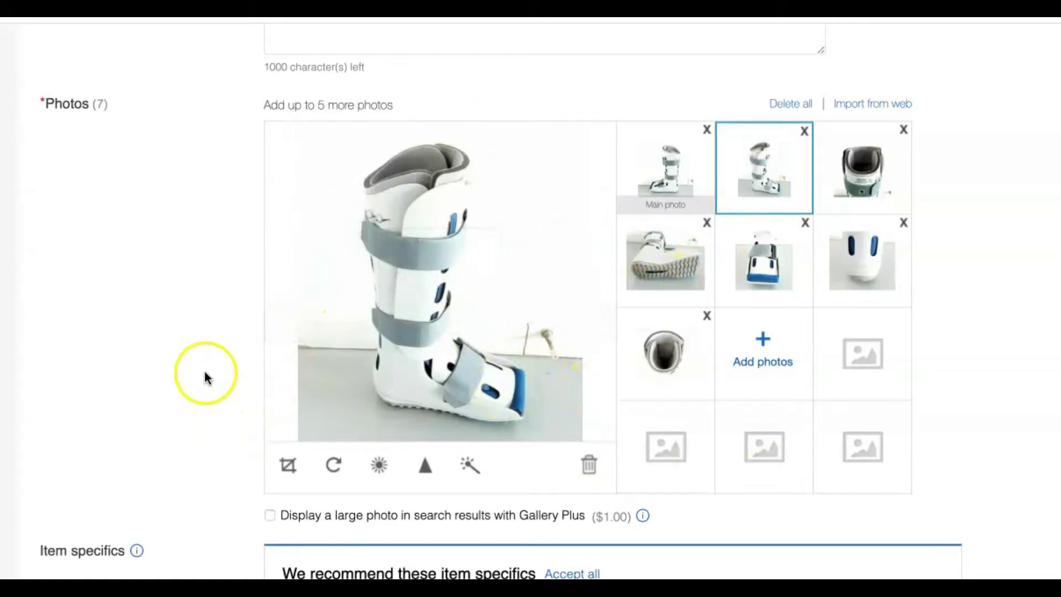
Review the recommended, required and additional item specifics of the boot listing.
scroll(205, 378, down, 3)
scroll(206, 378, down, 6)
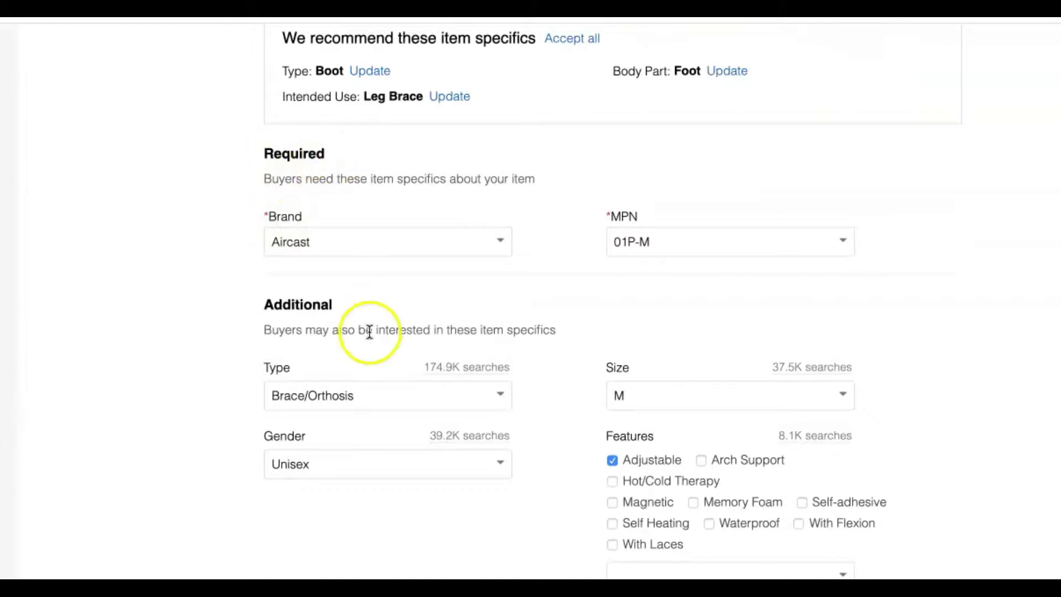
scroll(359, 372, up, 2)
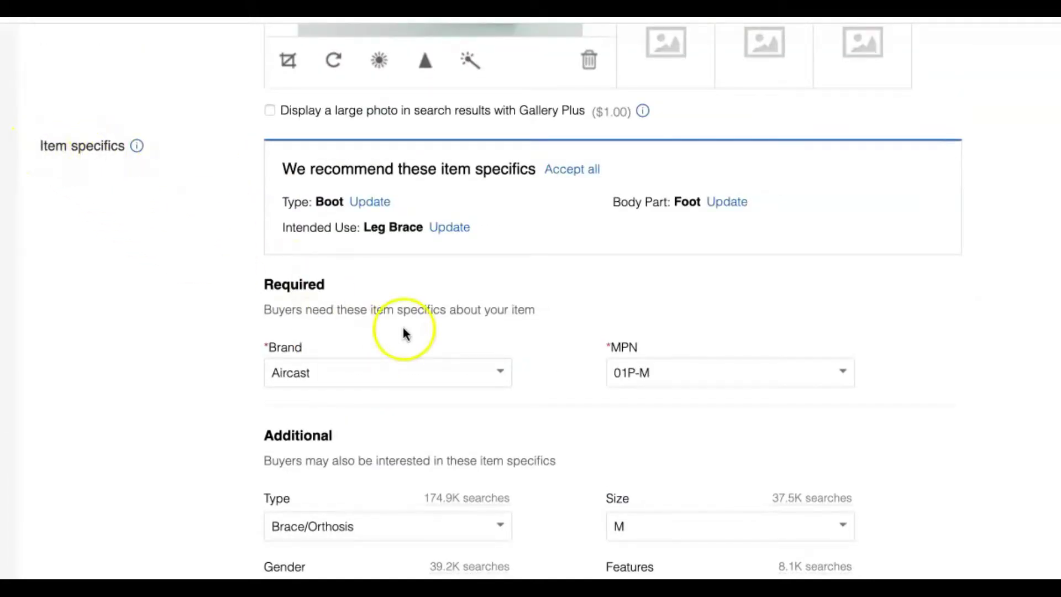
Return to the listing title and highlight its keywords, including "Foot", the whole title and "No Air Pump".
scroll(402, 332, up, 12)
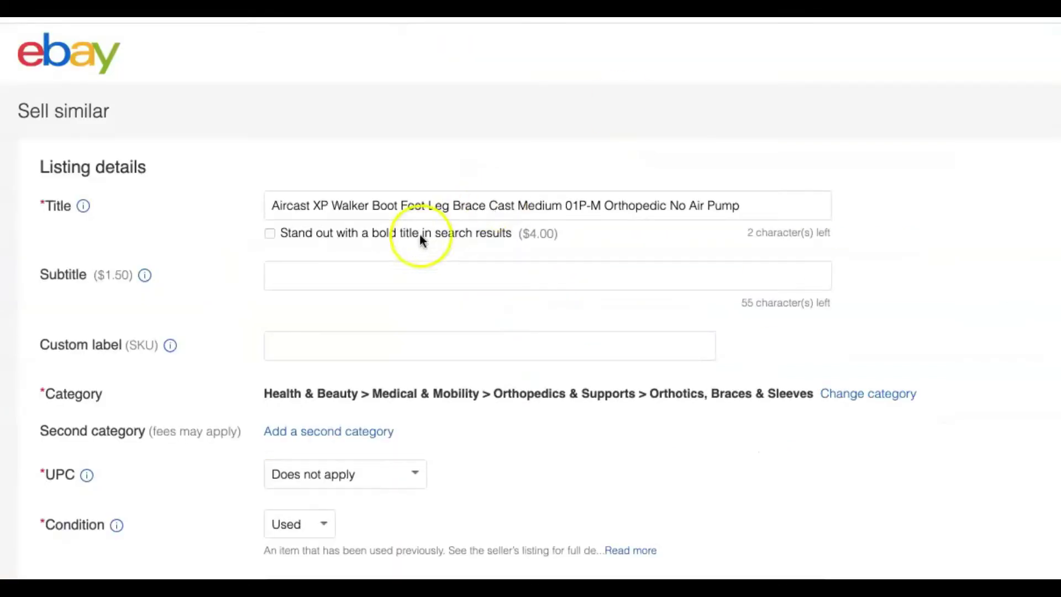
double_click(421, 199)
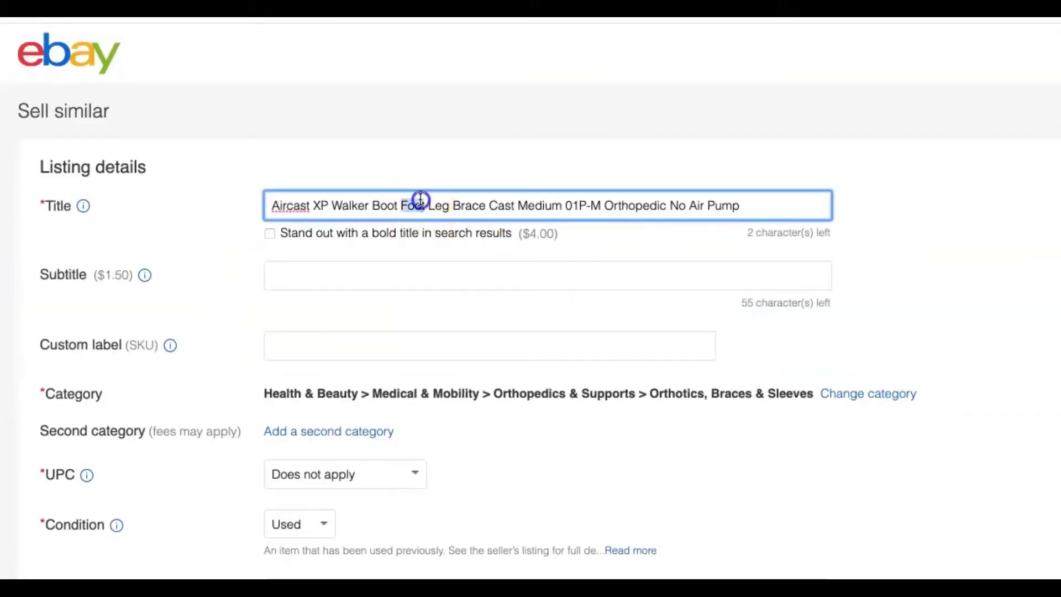
click(479, 204)
drag(754, 207, 237, 206)
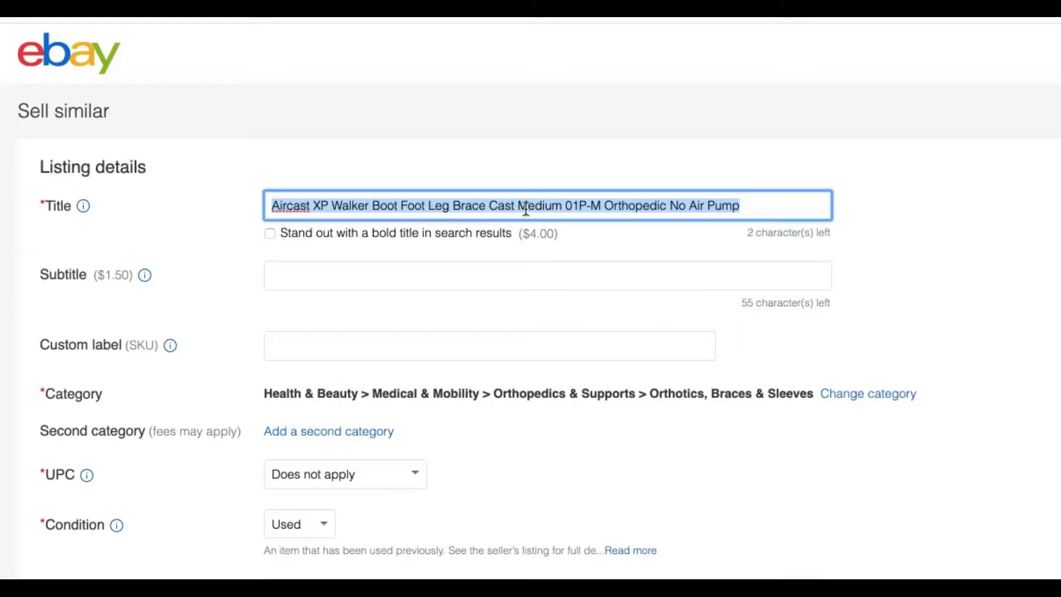
click(614, 205)
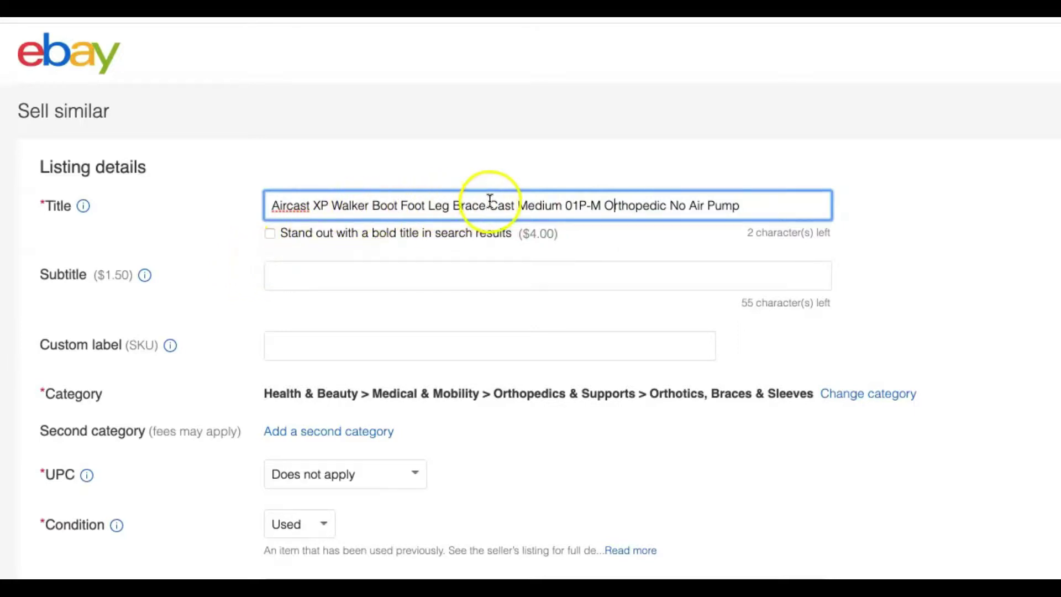
drag(670, 206, 803, 203)
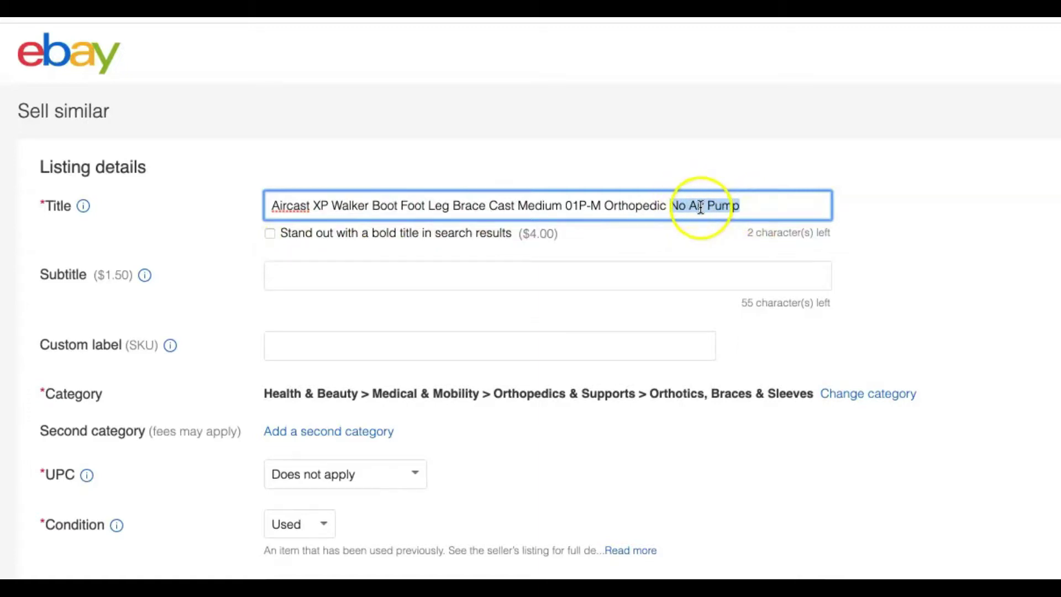
Look through the full item specifics section, down to the optional material, intended use and country of manufacture fields.
scroll(701, 204, down, 10)
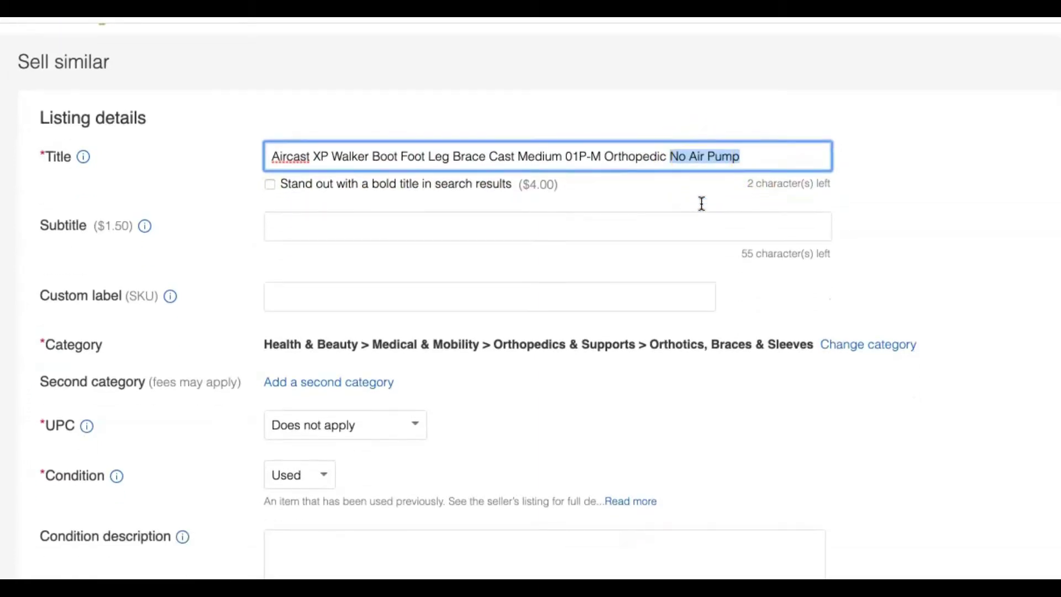
scroll(207, 274, down, 4)
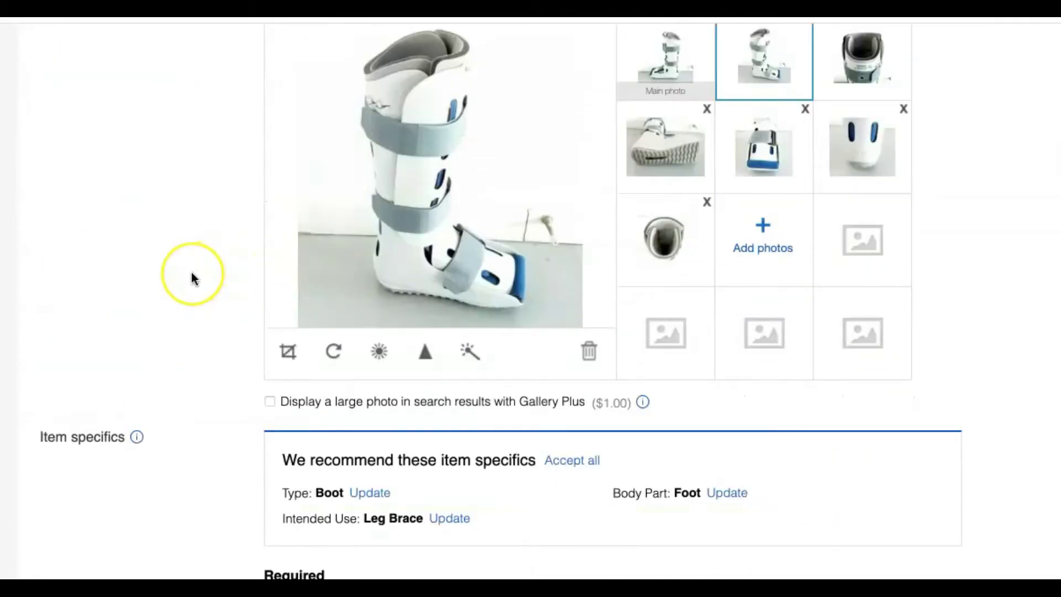
scroll(193, 276, down, 11)
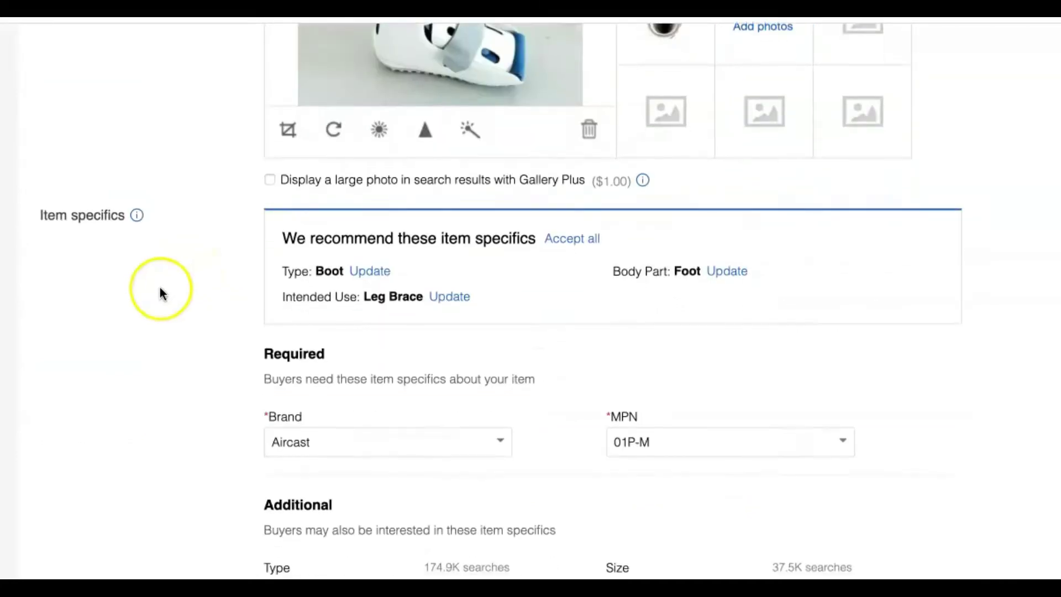
scroll(159, 289, down, 12)
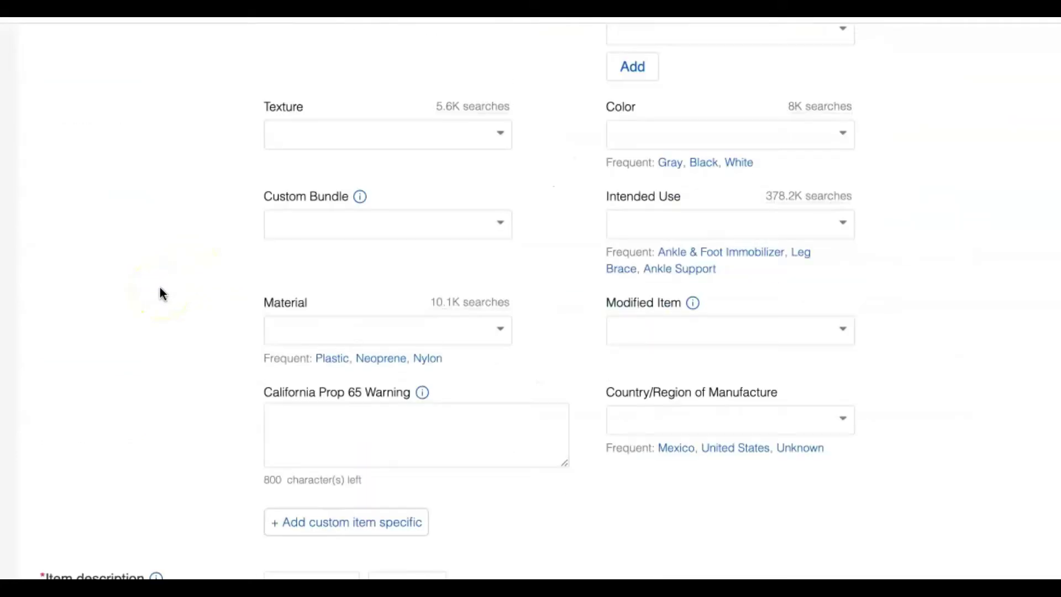
Read through the item description template, from its heading and condition text down to the shipping, payment and best offer terms.
scroll(160, 292, down, 2)
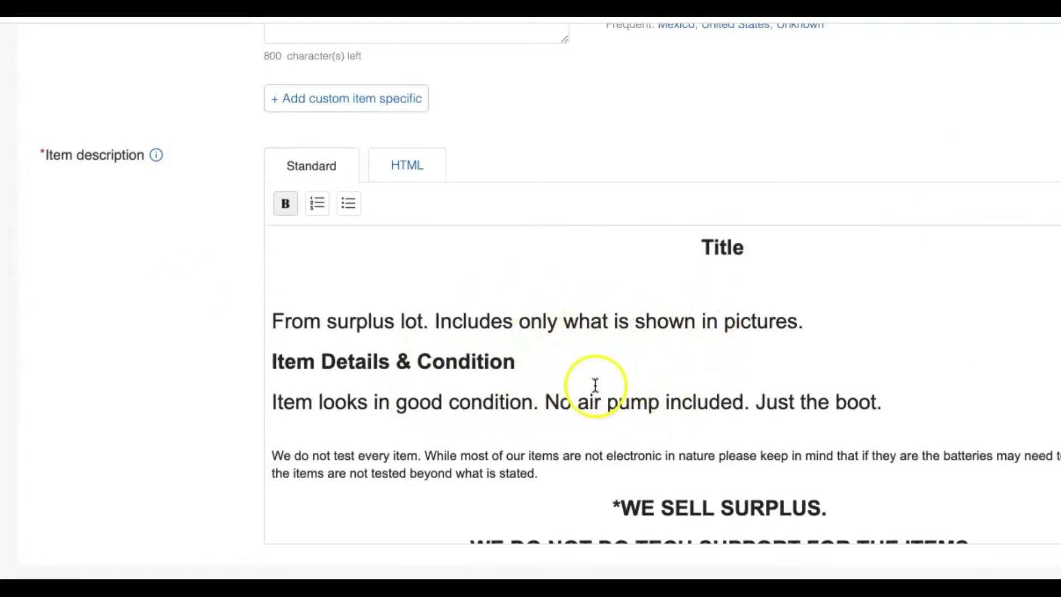
scroll(713, 353, down, 12)
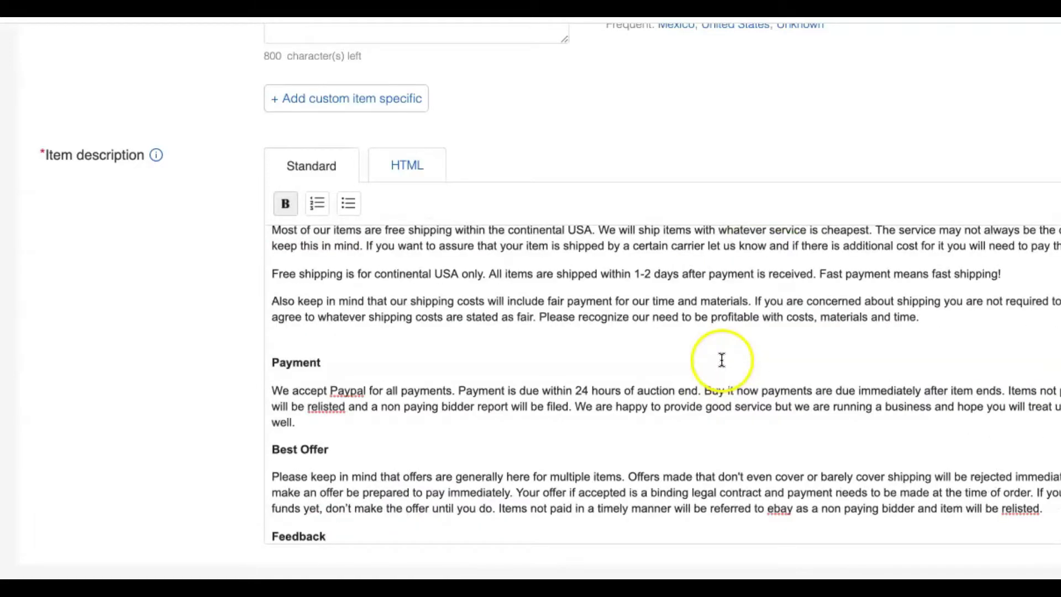
scroll(723, 365, up, 15)
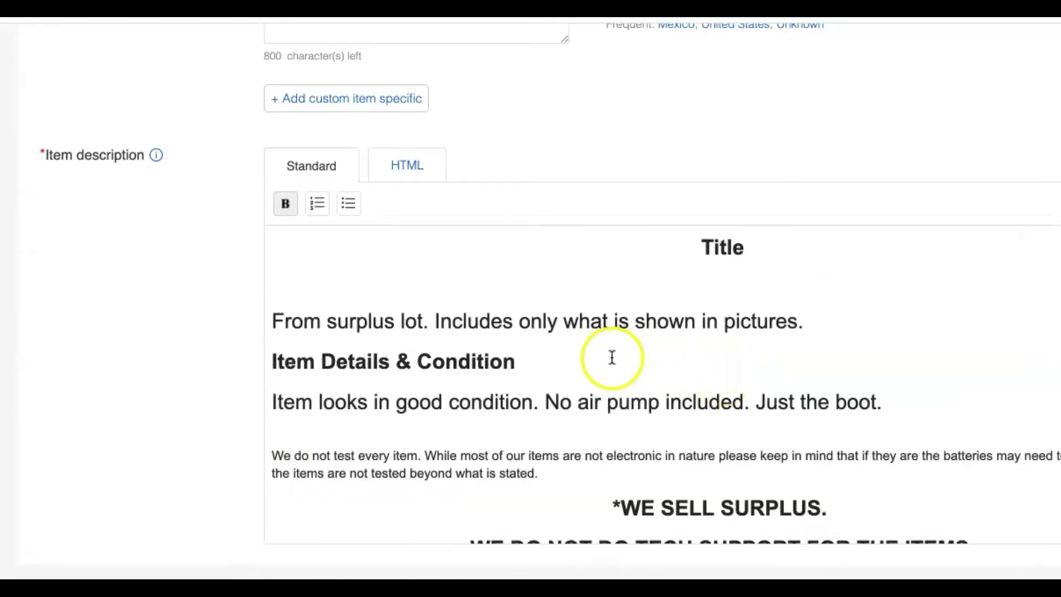
Return to the listing title and copy its full text.
scroll(166, 304, up, 2)
scroll(168, 307, up, 10)
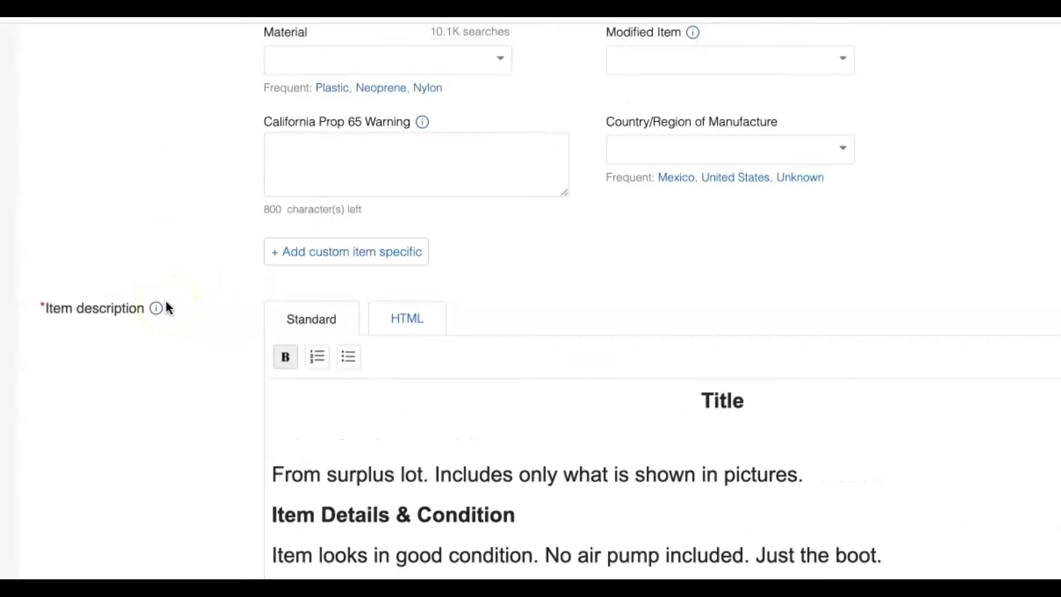
scroll(169, 308, up, 2)
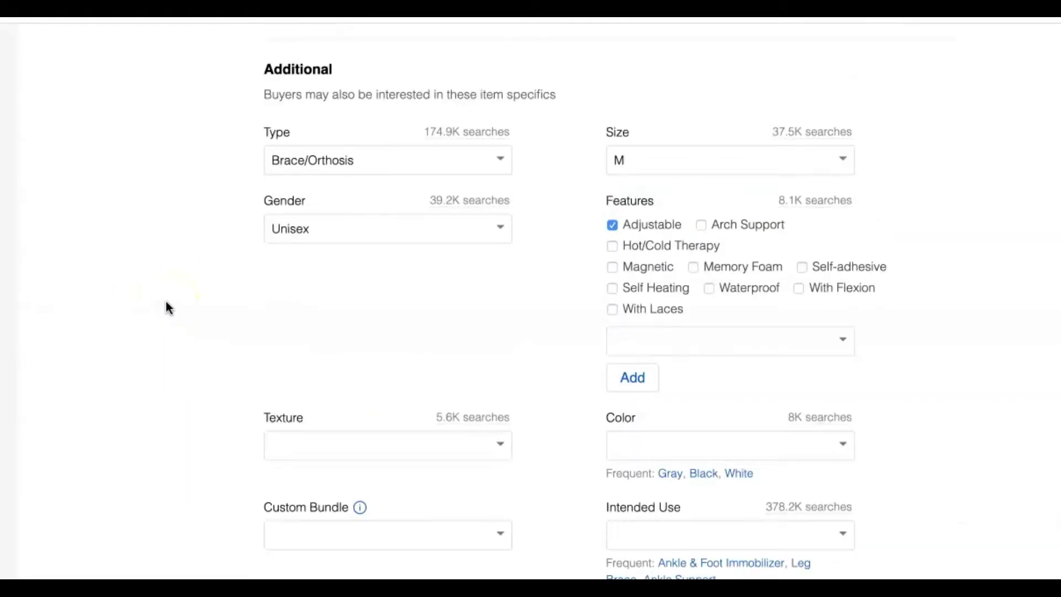
scroll(167, 306, up, 5)
scroll(488, 359, up, 12)
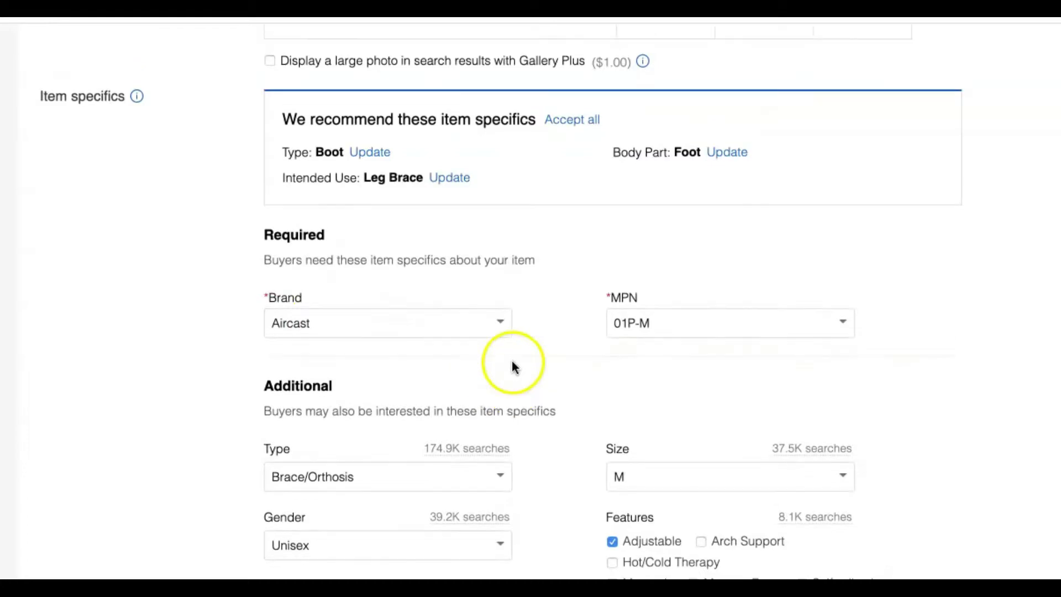
scroll(516, 363, up, 8)
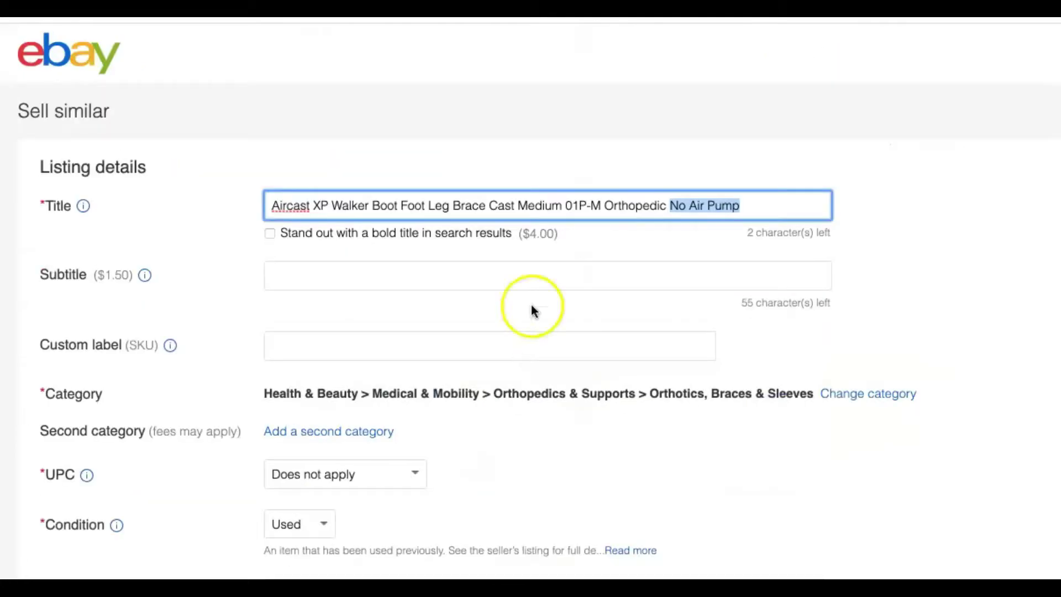
triple_click(578, 204)
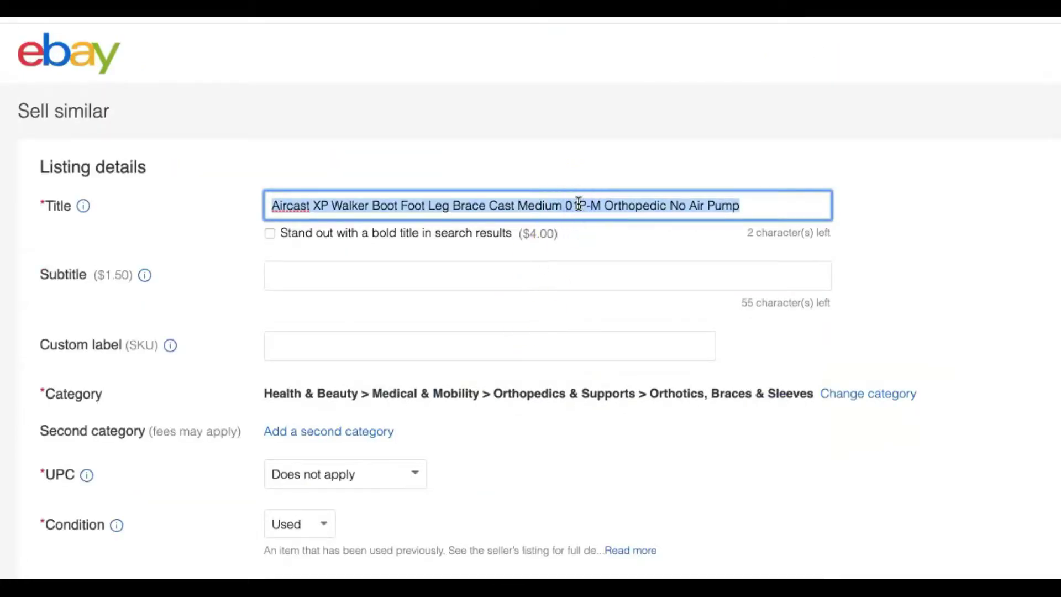
right_click(578, 204)
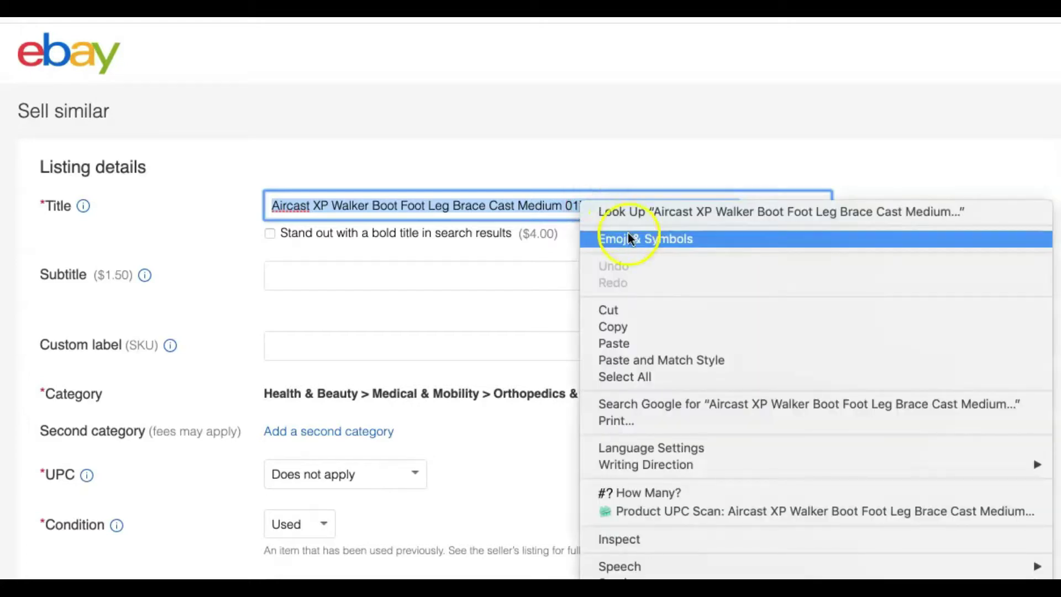
click(627, 326)
Replace the "Title" placeholder in the item description with the copied listing title, and highlight "No air pump included" in the condition text.
scroll(636, 329, down, 20)
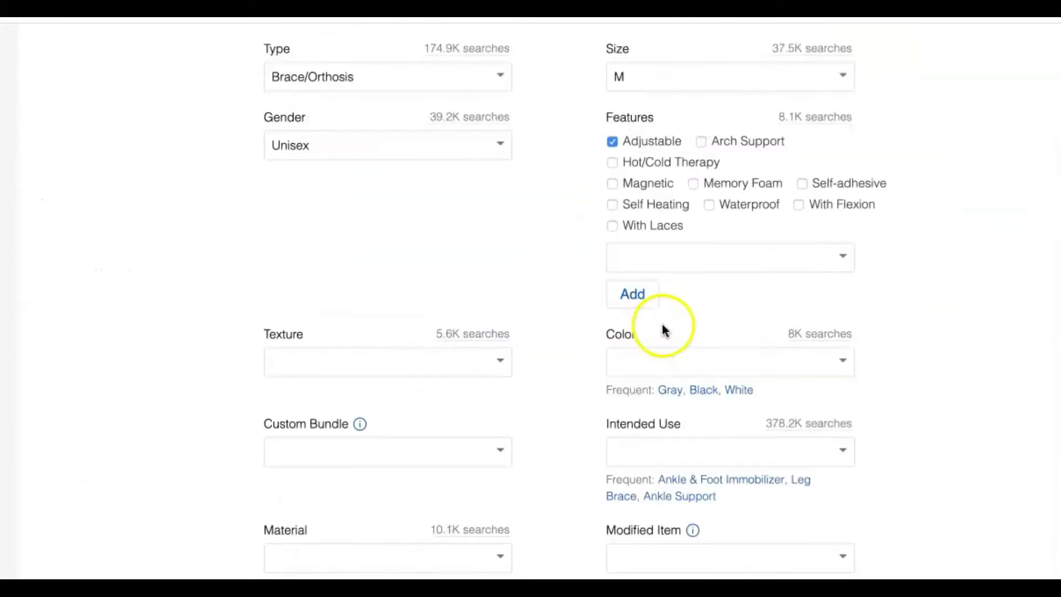
double_click(723, 291)
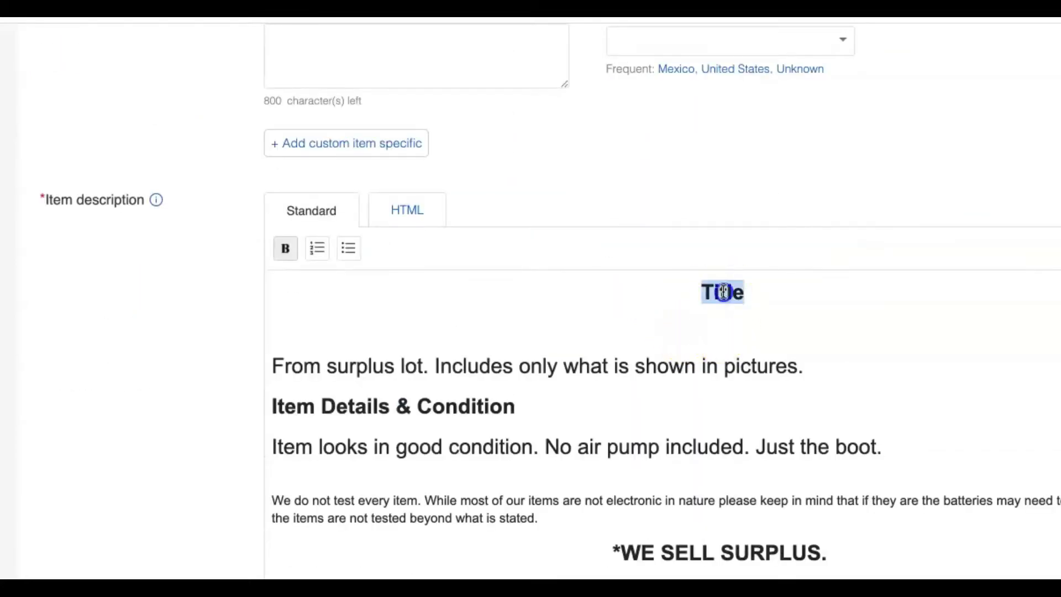
right_click(723, 292)
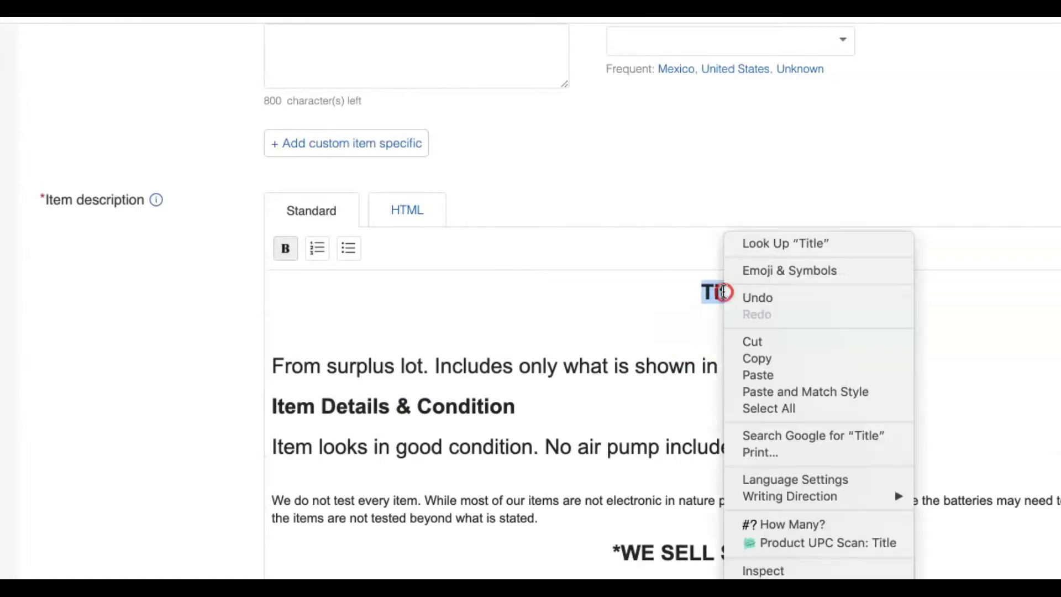
click(763, 375)
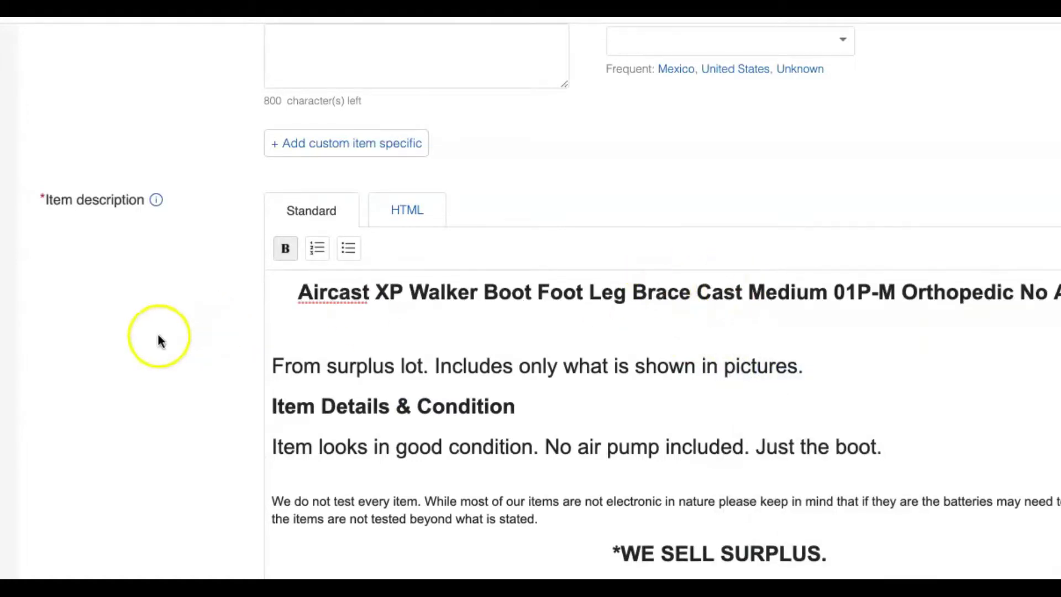
scroll(454, 409, down, 1)
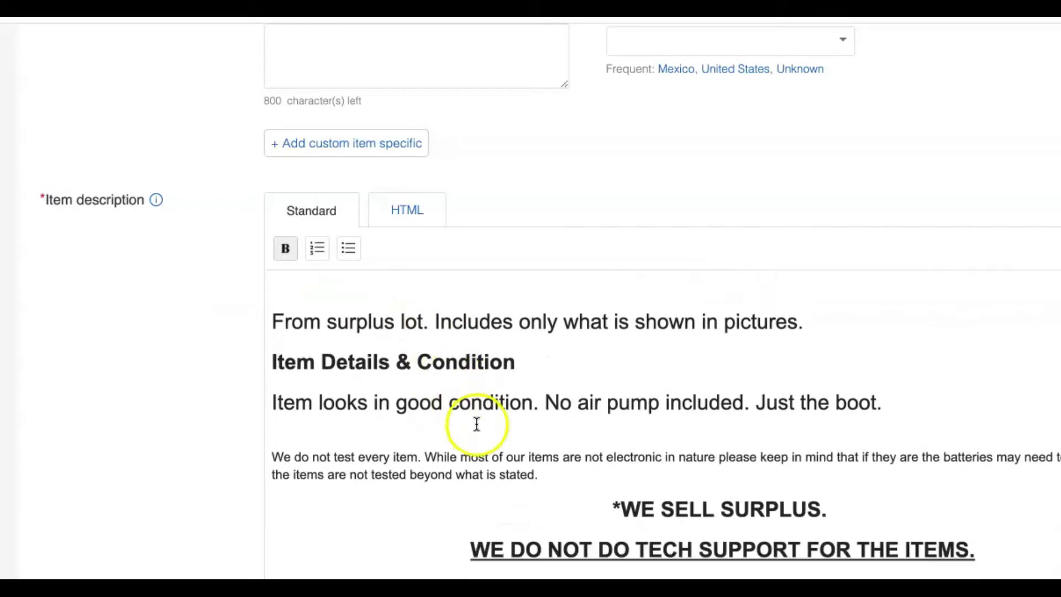
drag(545, 396, 742, 403)
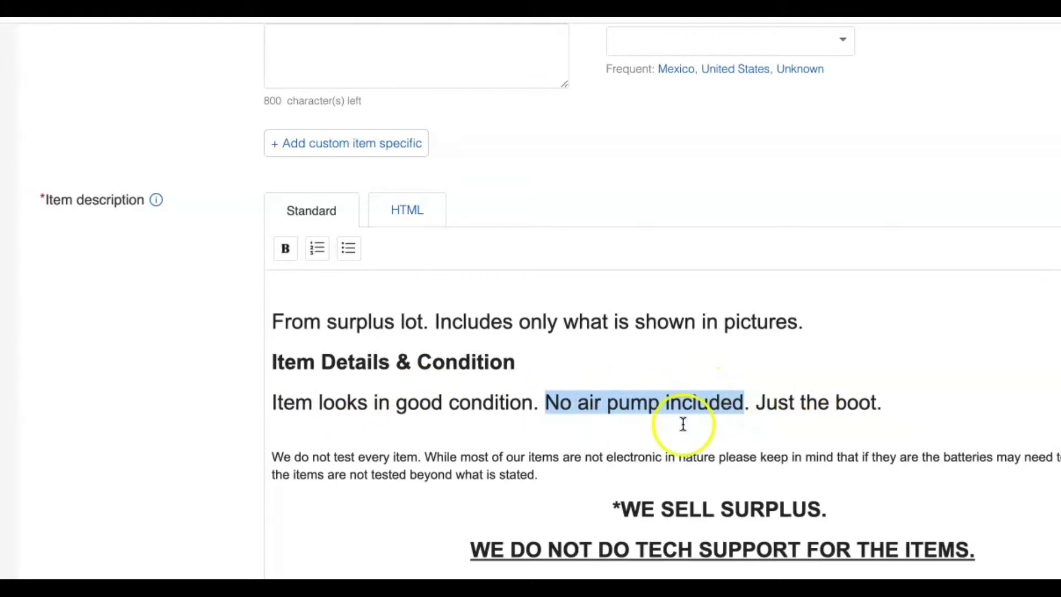
Review the selling details of the listing: format, duration, Buy It Now price, best offer, quantity and payment options.
scroll(215, 442, down, 4)
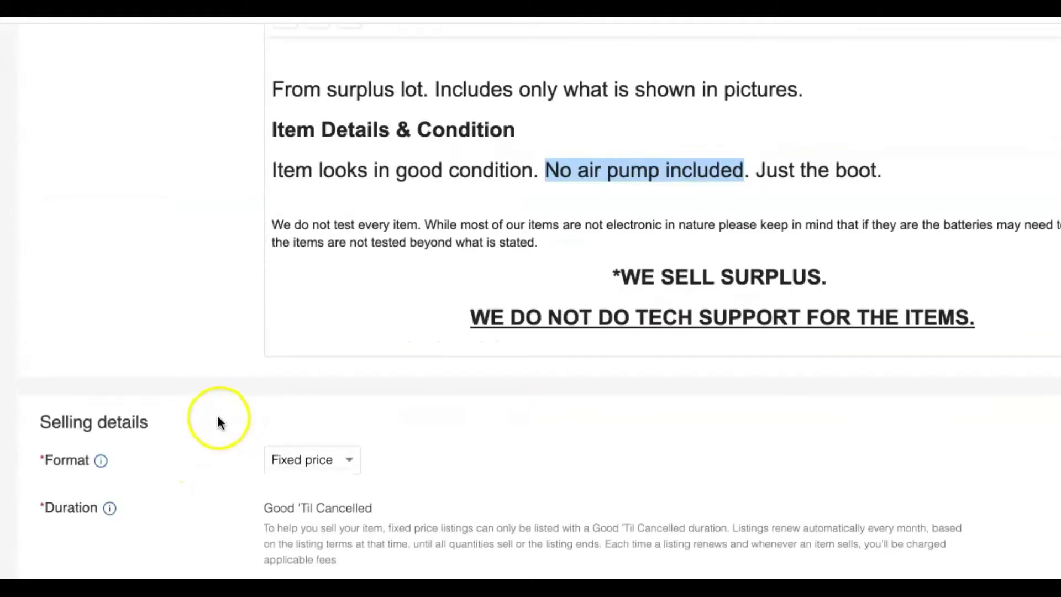
scroll(218, 422, down, 5)
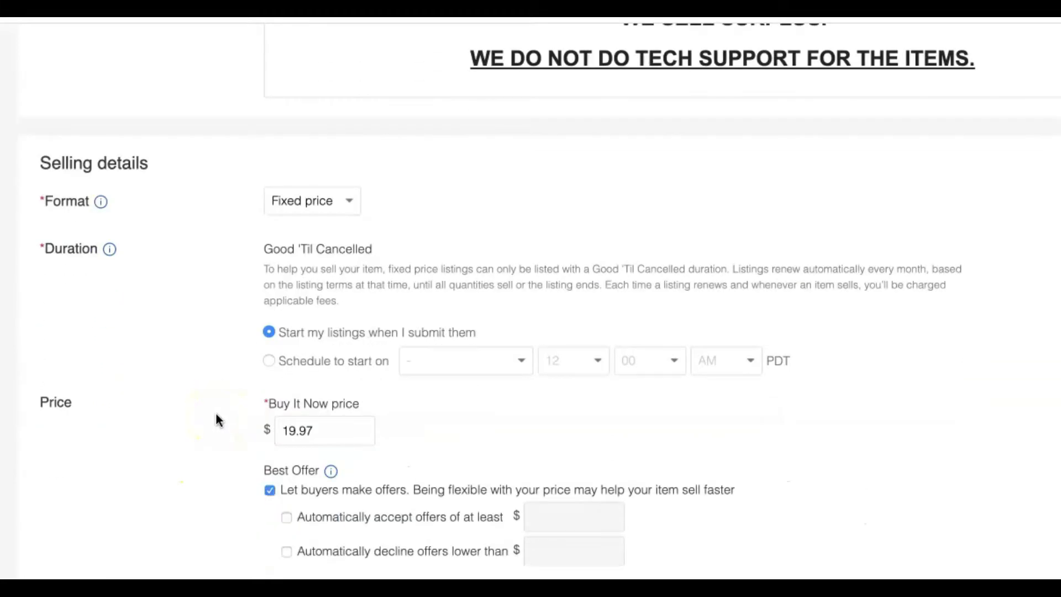
scroll(216, 413, down, 1)
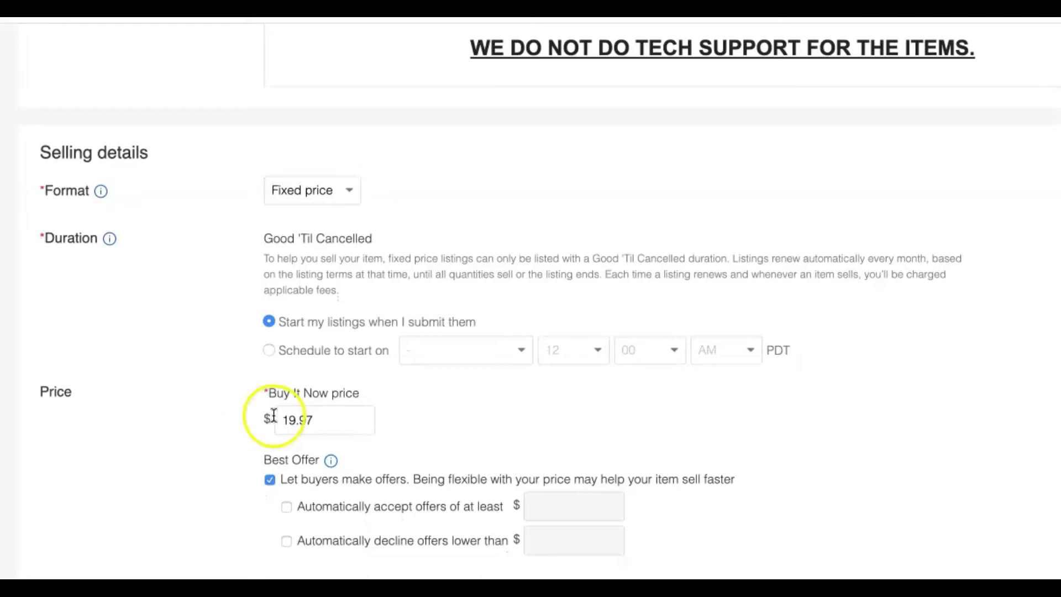
click(320, 420)
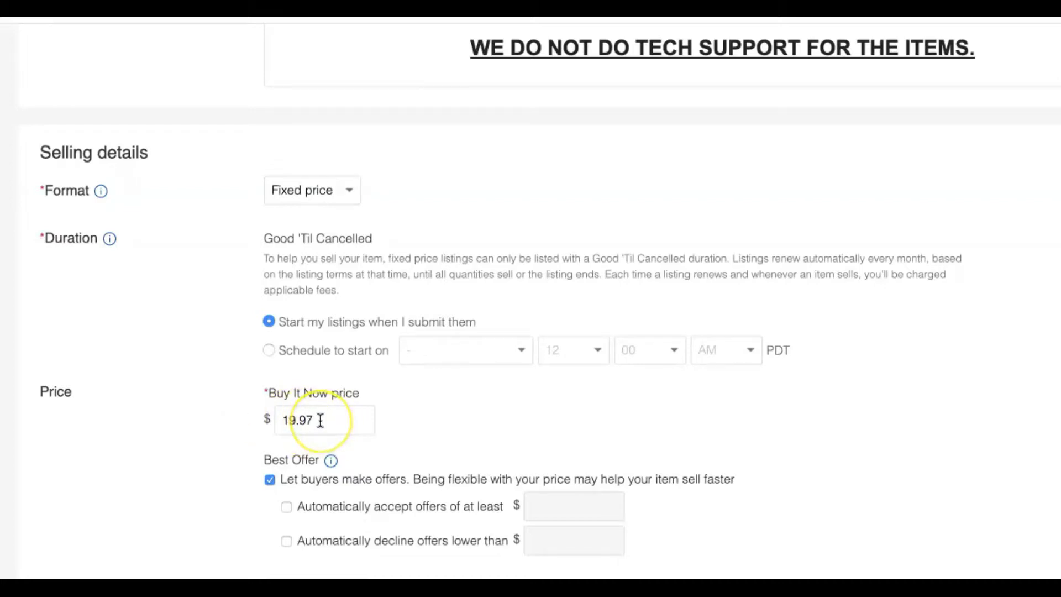
scroll(130, 417, down, 4)
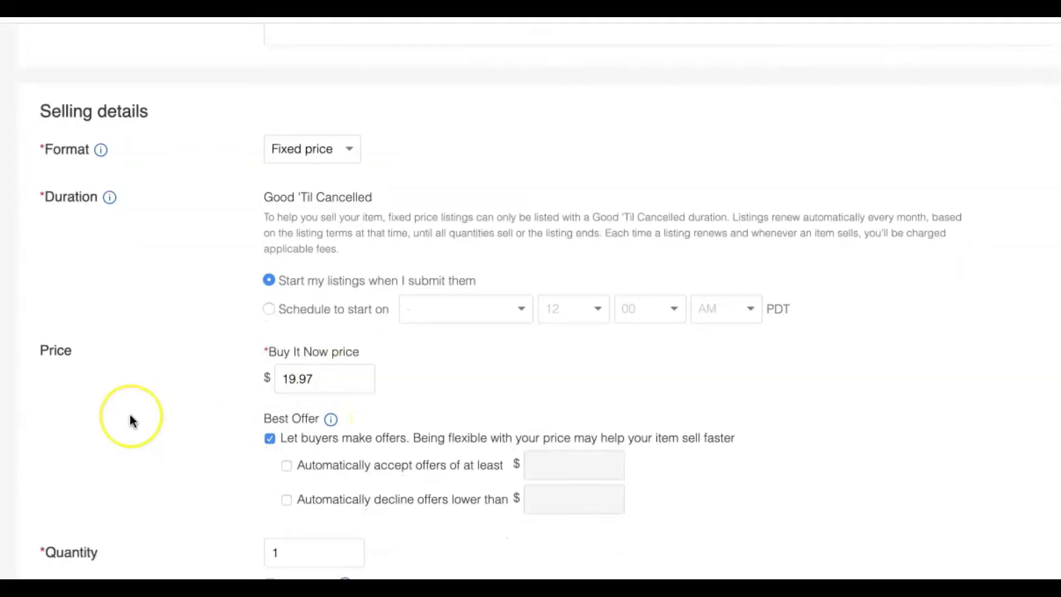
scroll(131, 420, down, 1)
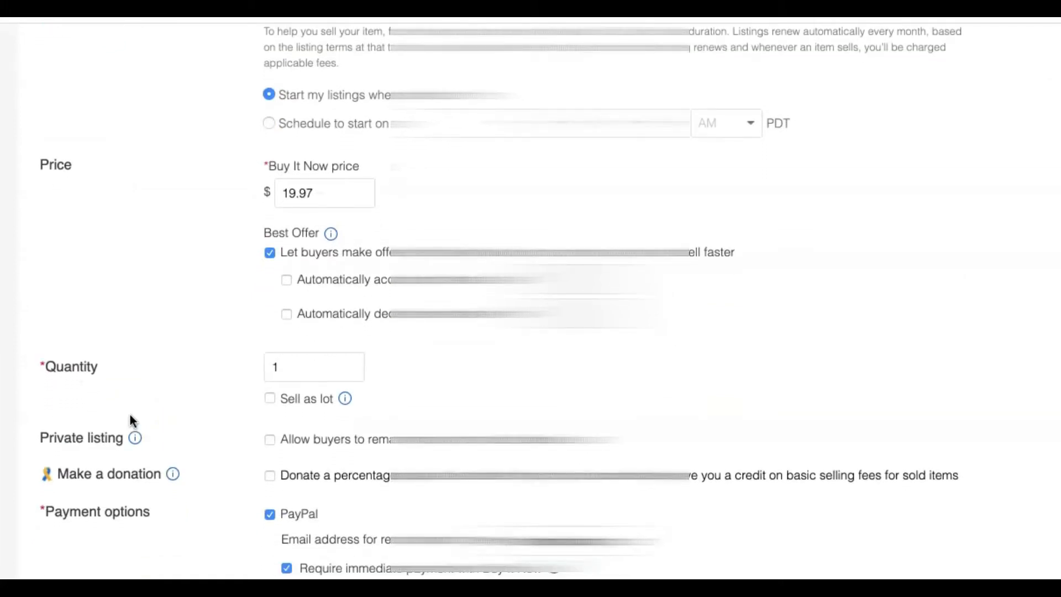
scroll(217, 390, down, 1)
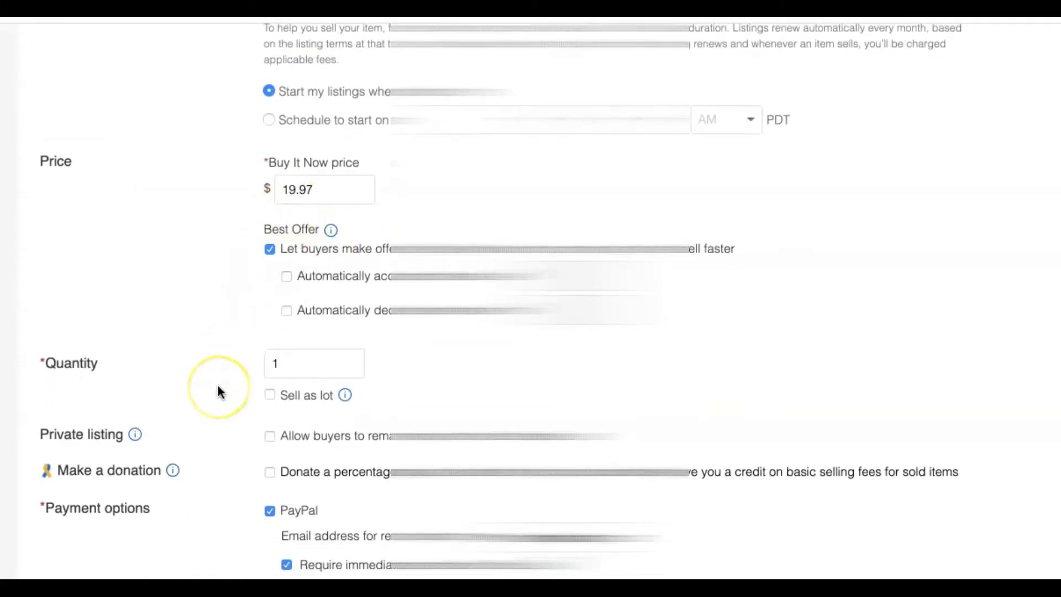
scroll(218, 387, down, 1)
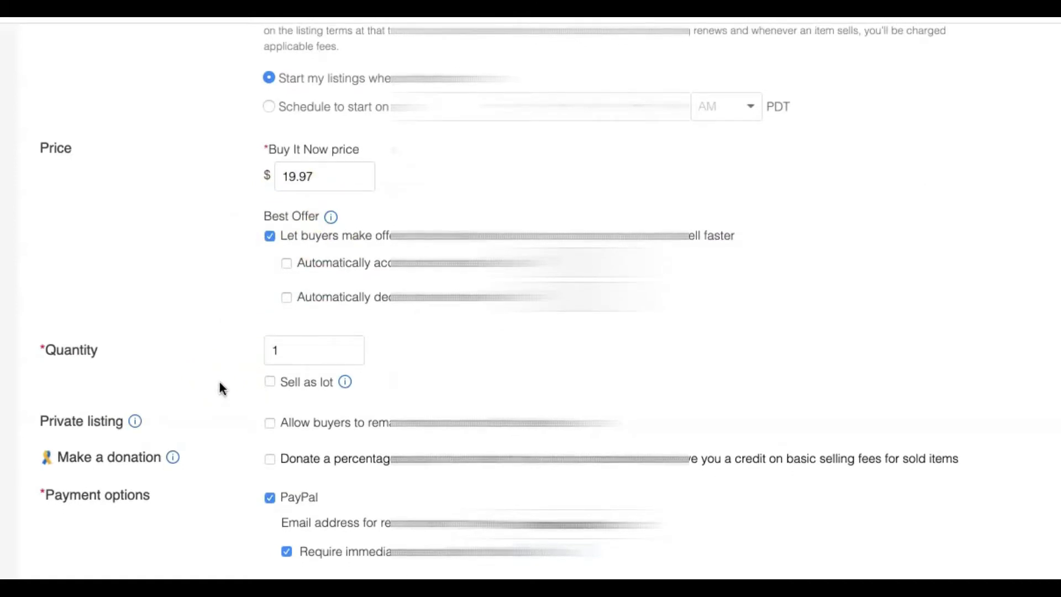
Examine the domestic and international shipping, package dimensions and weight, promoted listing ad rate and fees at the end of the form.
scroll(218, 386, down, 6)
scroll(220, 383, down, 8)
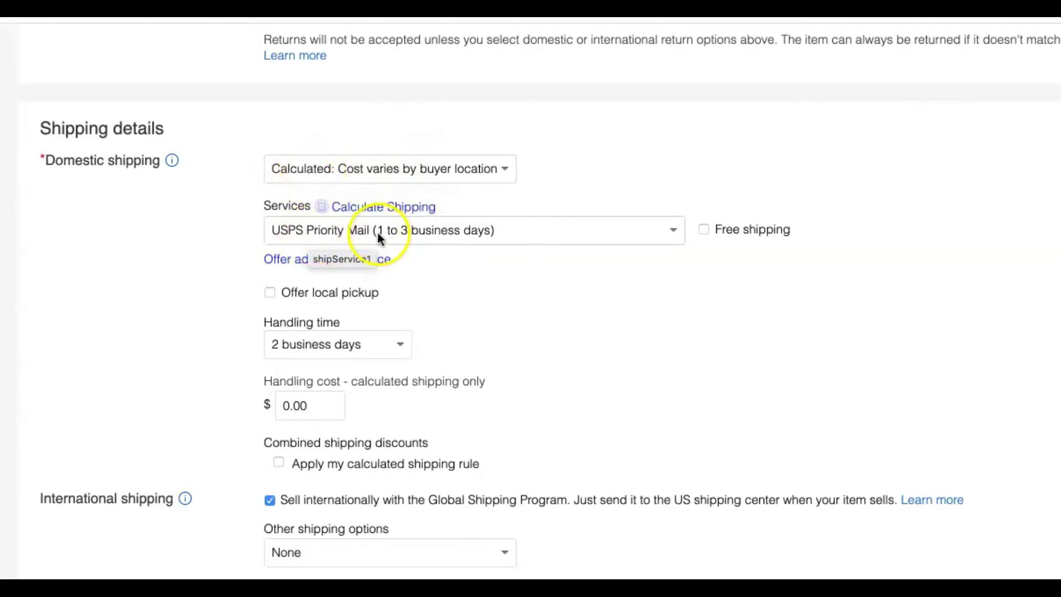
scroll(254, 360, down, 1)
scroll(255, 366, down, 6)
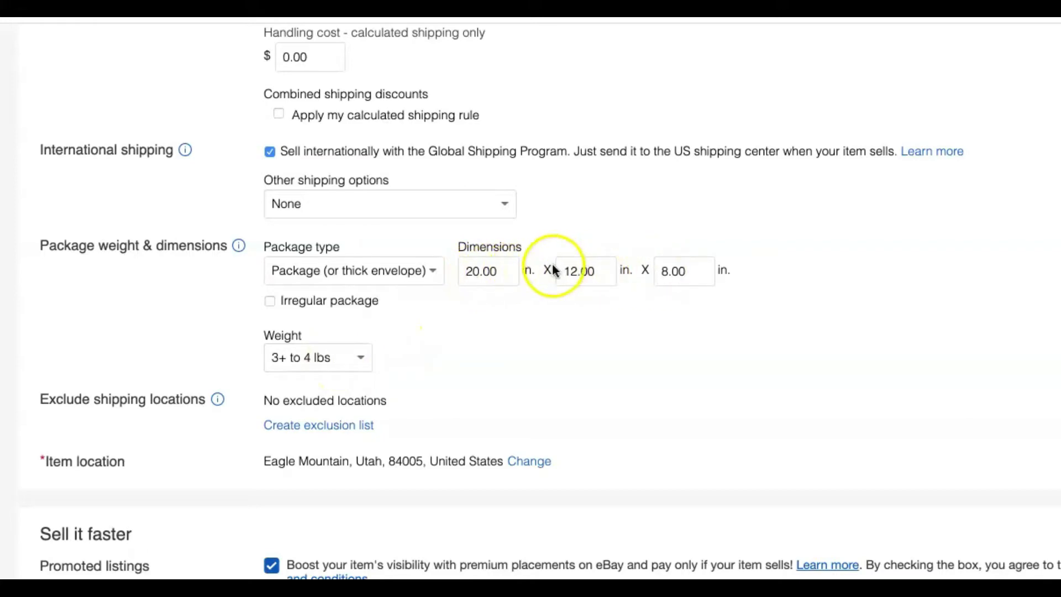
scroll(505, 293, down, 4)
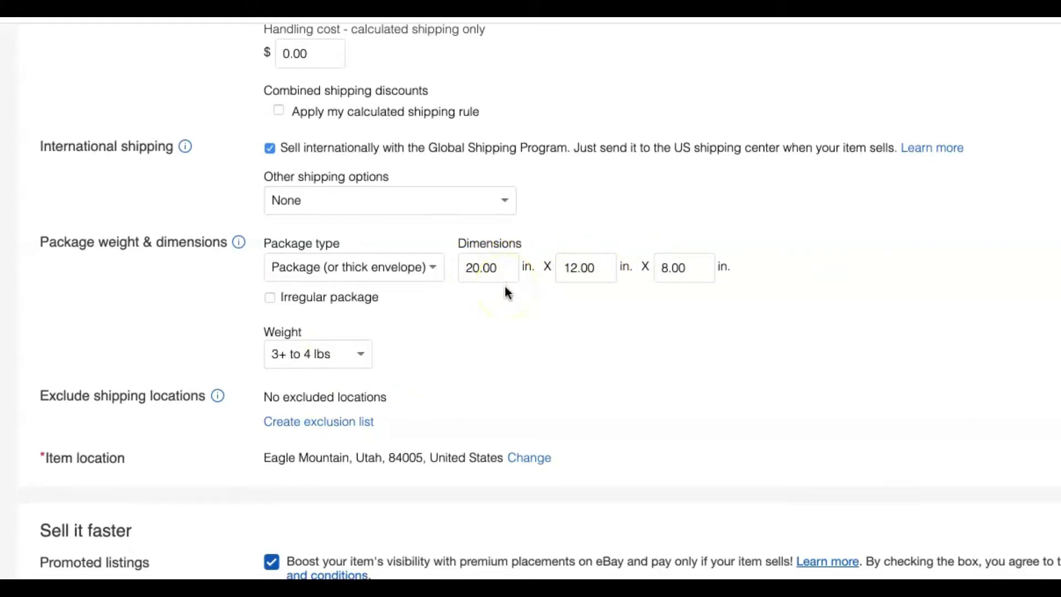
scroll(449, 293, down, 5)
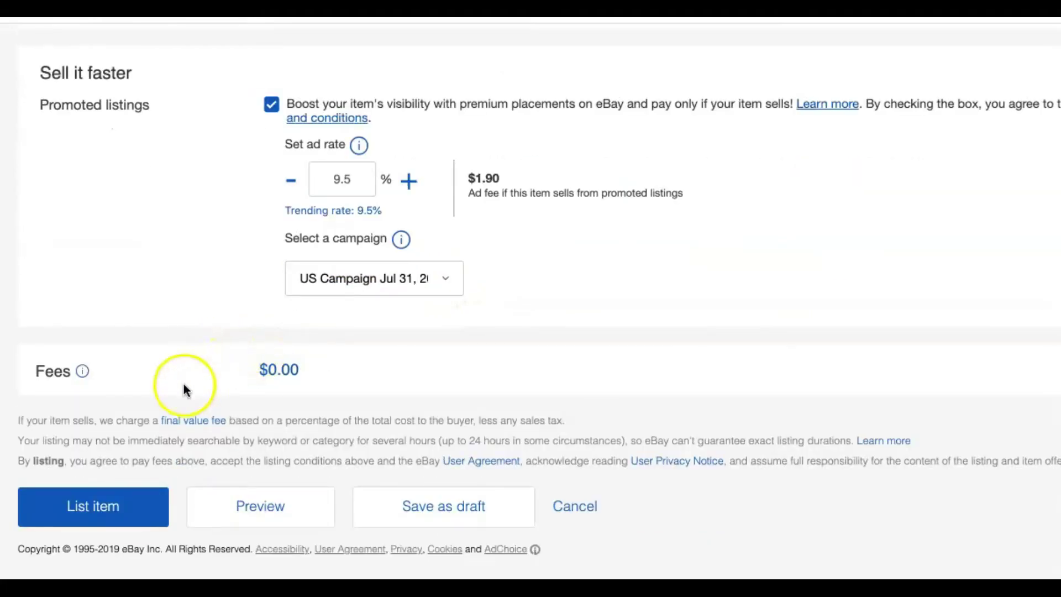
scroll(185, 391, up, 9)
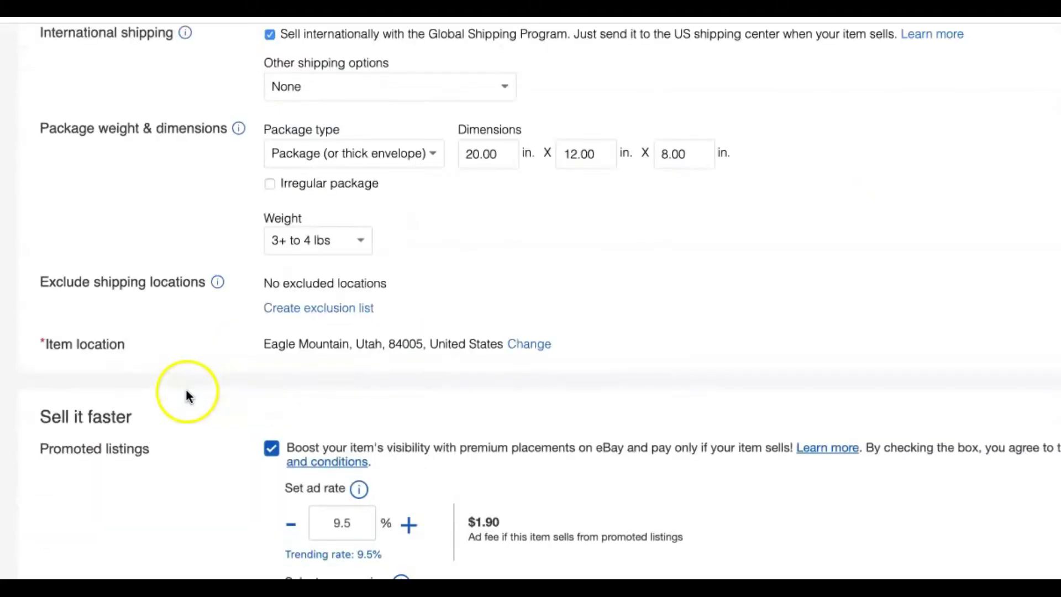
scroll(188, 390, down, 4)
scroll(189, 395, down, 5)
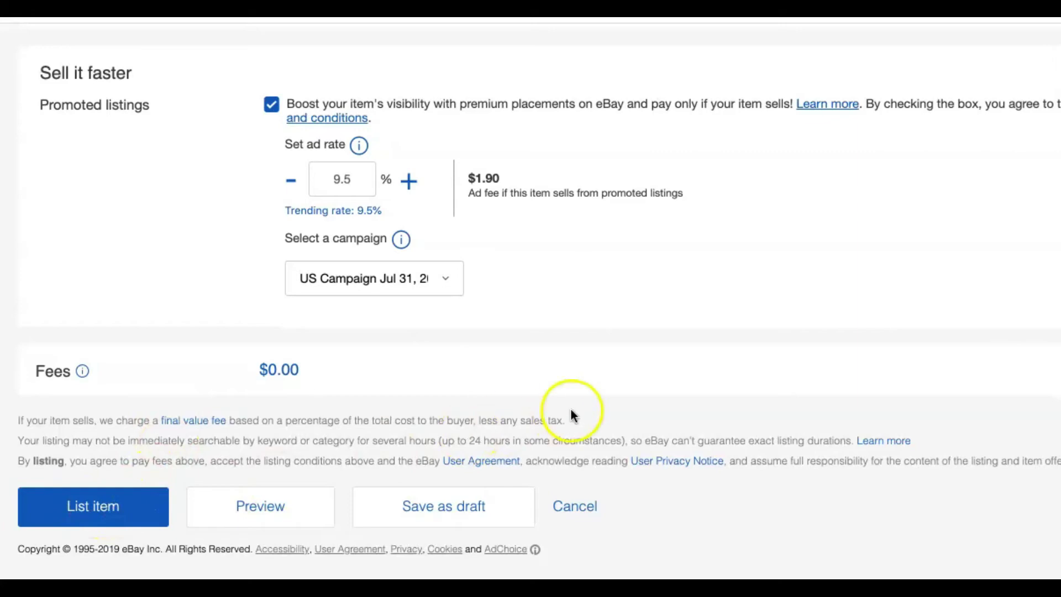
Go back to the selling details and highlight the Buy It Now price, leaving its value as entered.
scroll(572, 415, up, 20)
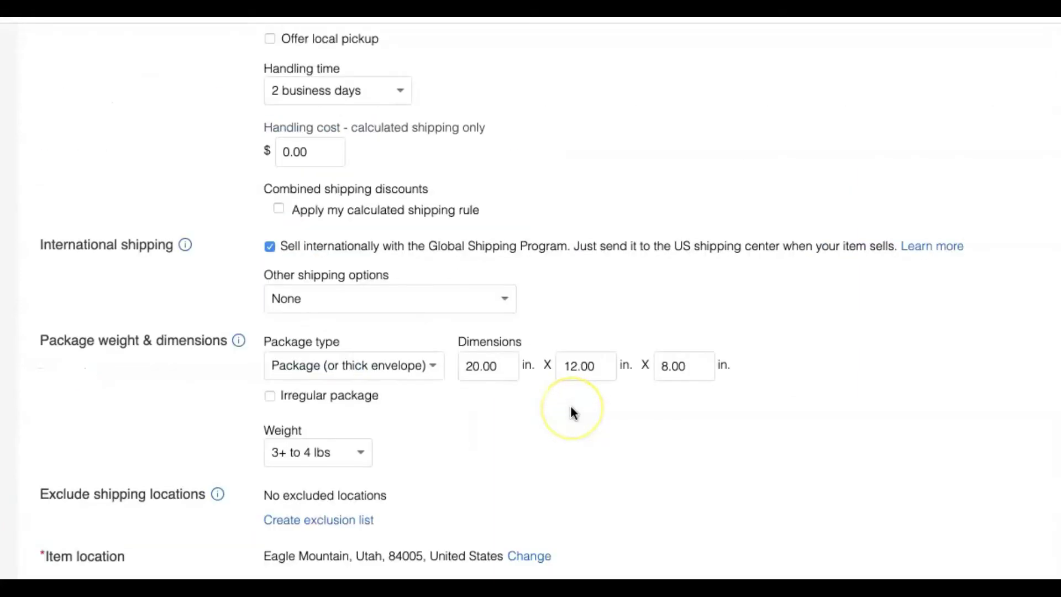
scroll(266, 379, up, 8)
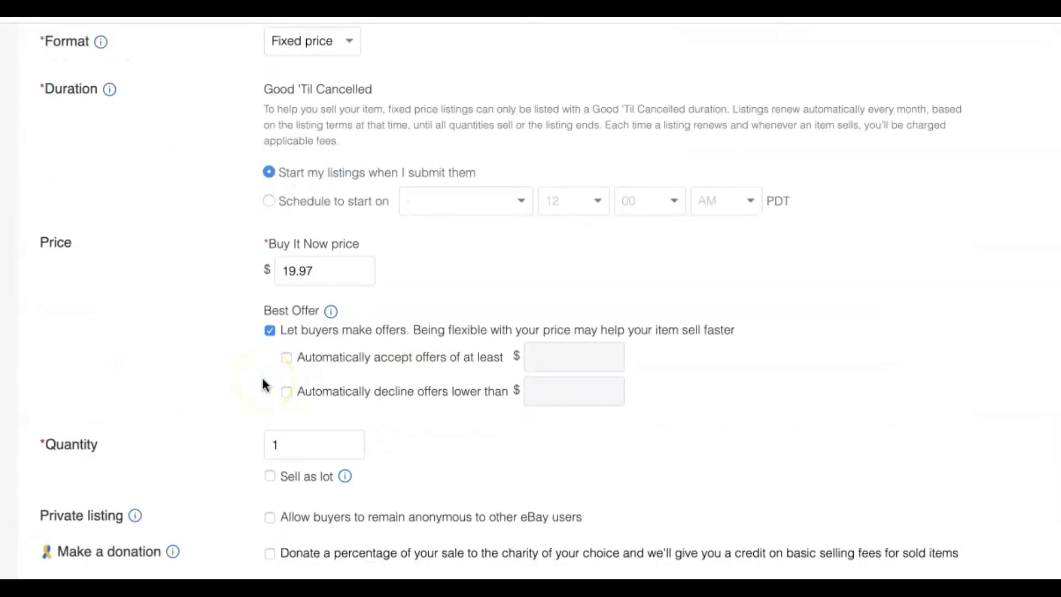
drag(315, 296, 272, 294)
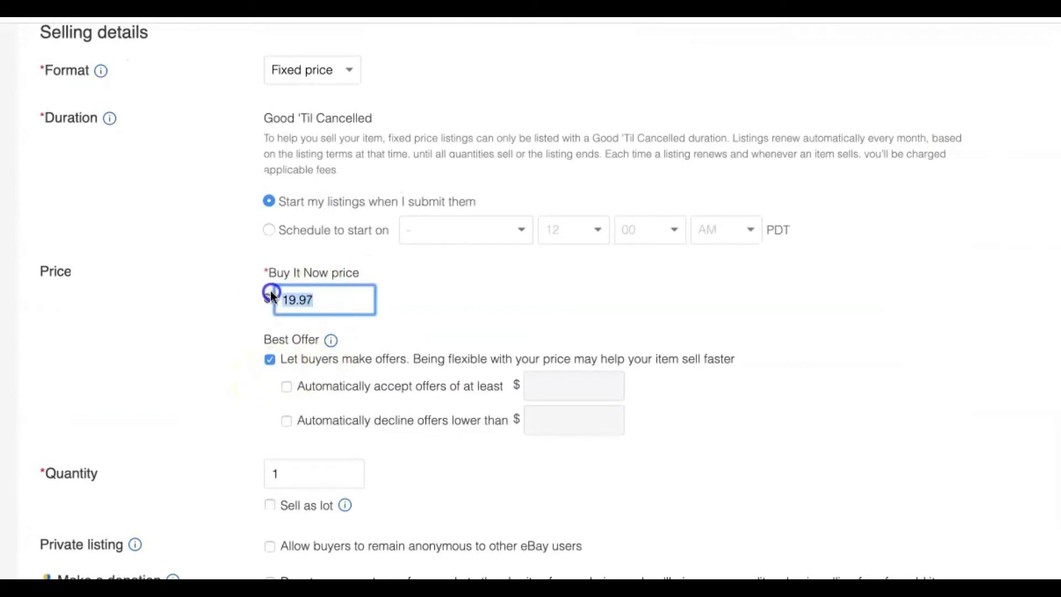
click(355, 300)
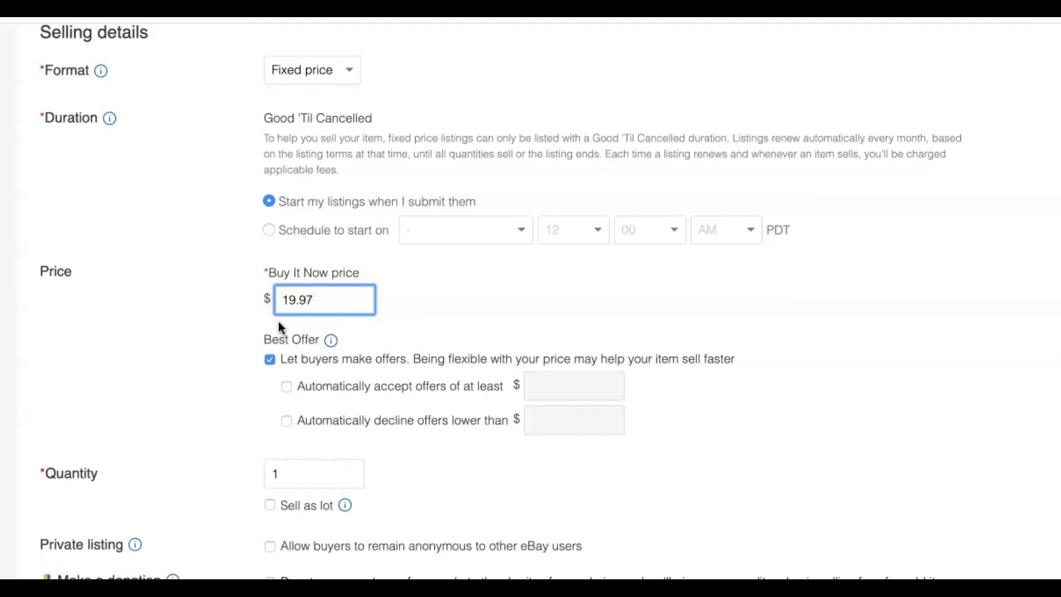
click(182, 328)
Display the list of sold orders and open the browser's main menu.
scroll(185, 329, down, 15)
scroll(187, 328, down, 10)
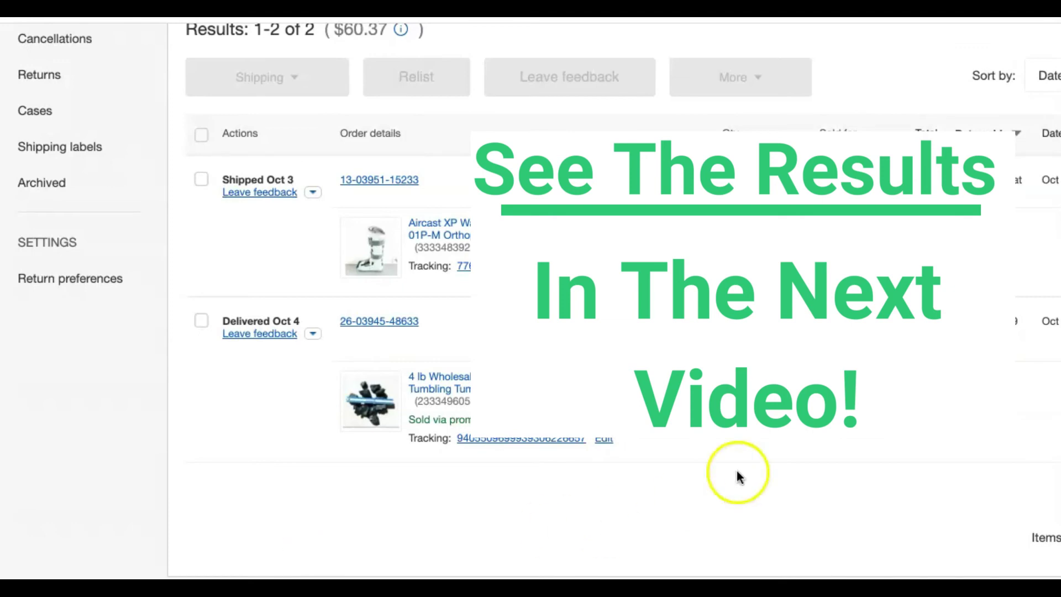
key(alt+f)
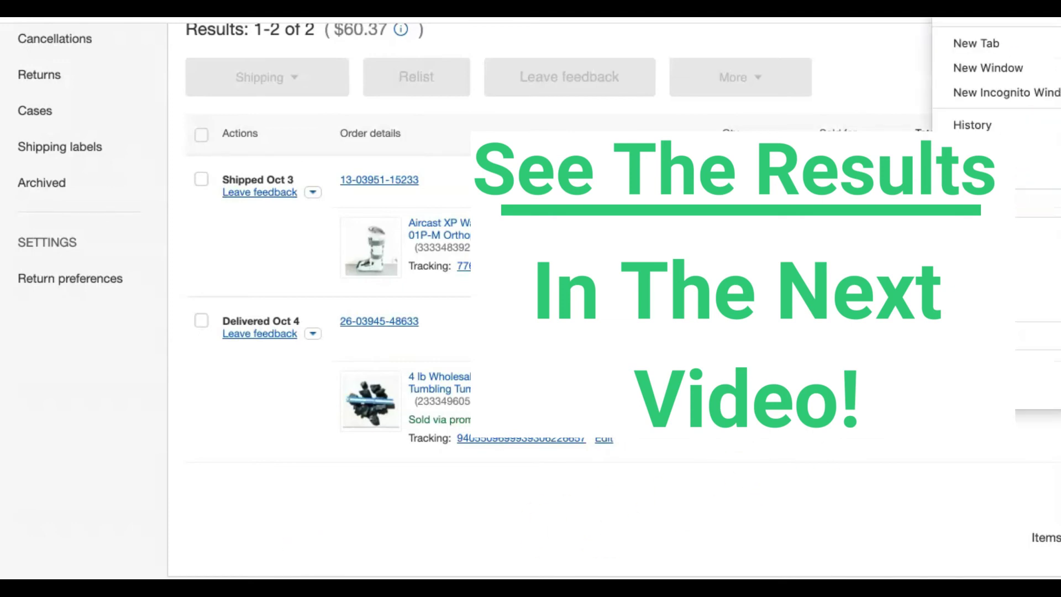